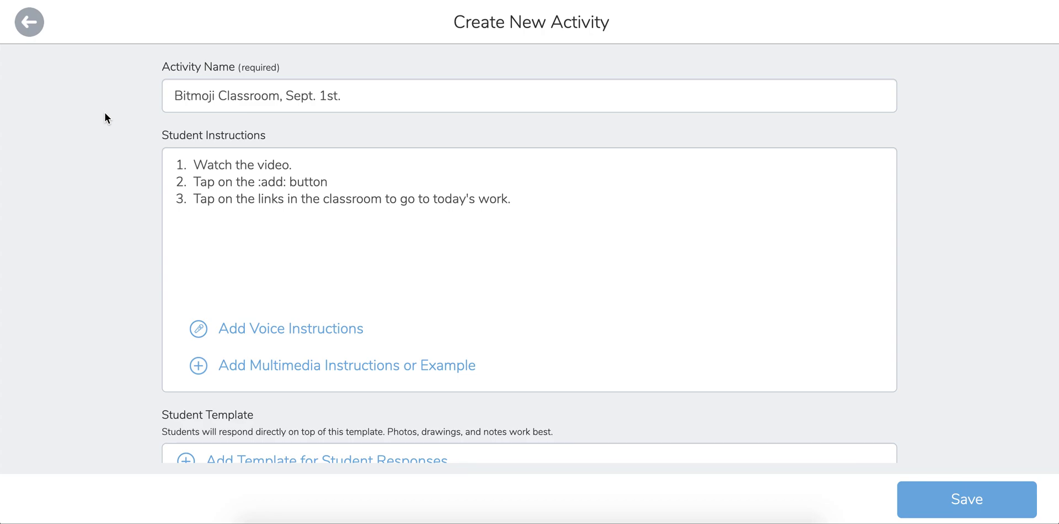
Review the new activity's name, student instructions and template section
scroll(123, 164, down, 2)
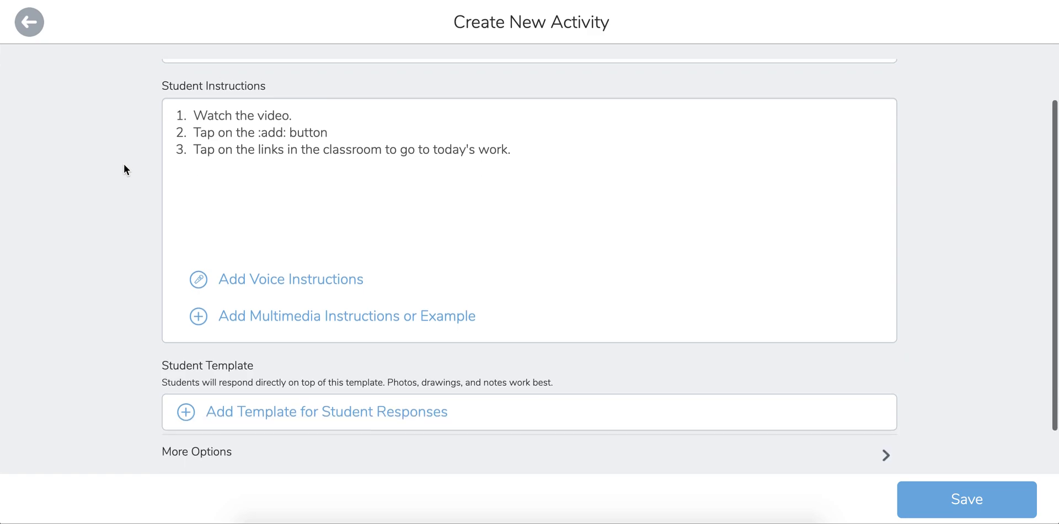
scroll(123, 164, up, 1)
scroll(123, 166, up, 1)
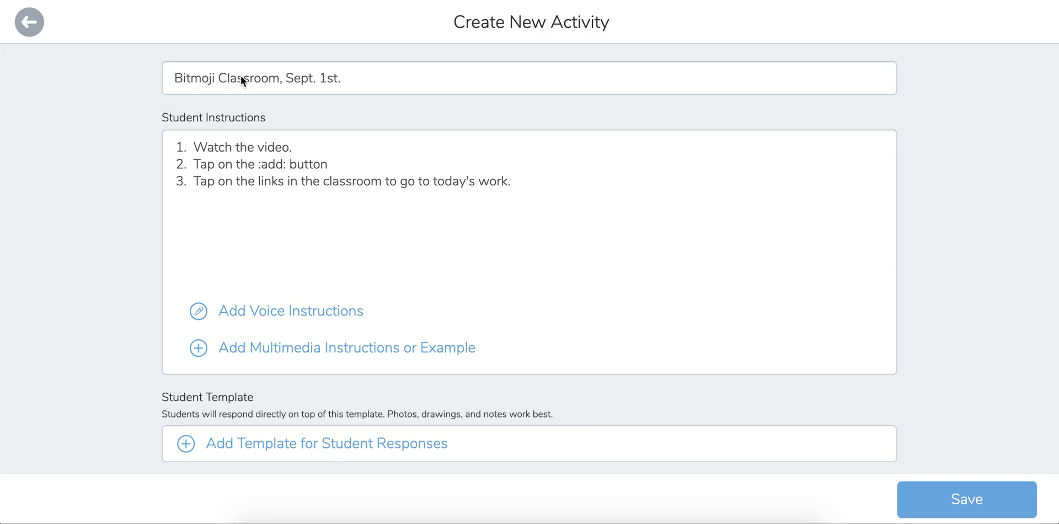
click(337, 79)
drag(336, 79, 178, 78)
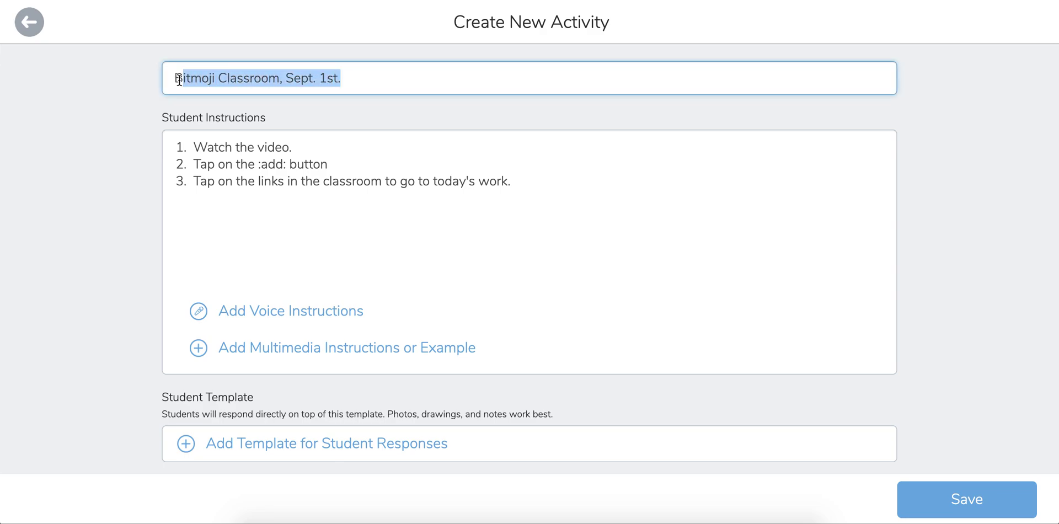
click(284, 180)
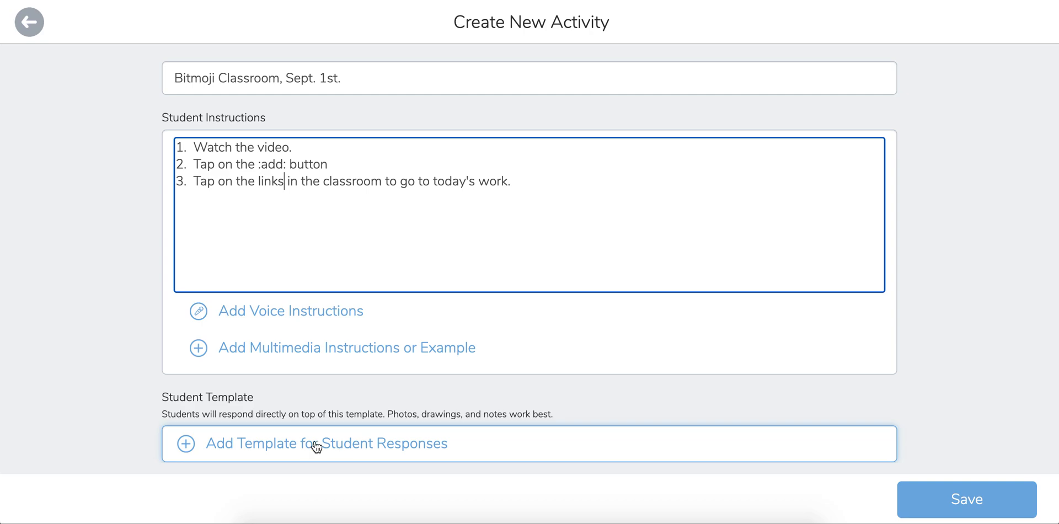
Upload the empty classroom picture with the blank whiteboard from the Downloads folder as the template for student responses
scroll(309, 444, down, 1)
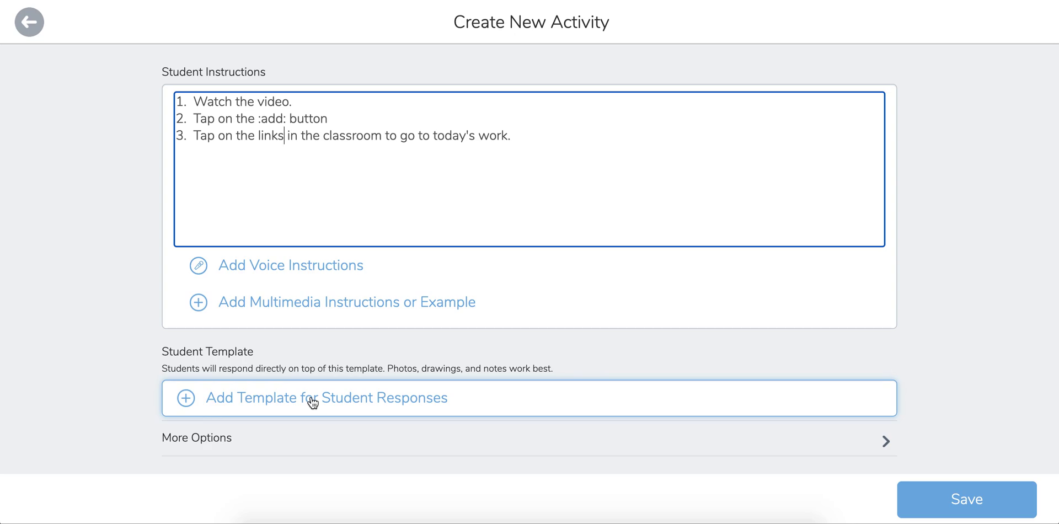
click(311, 402)
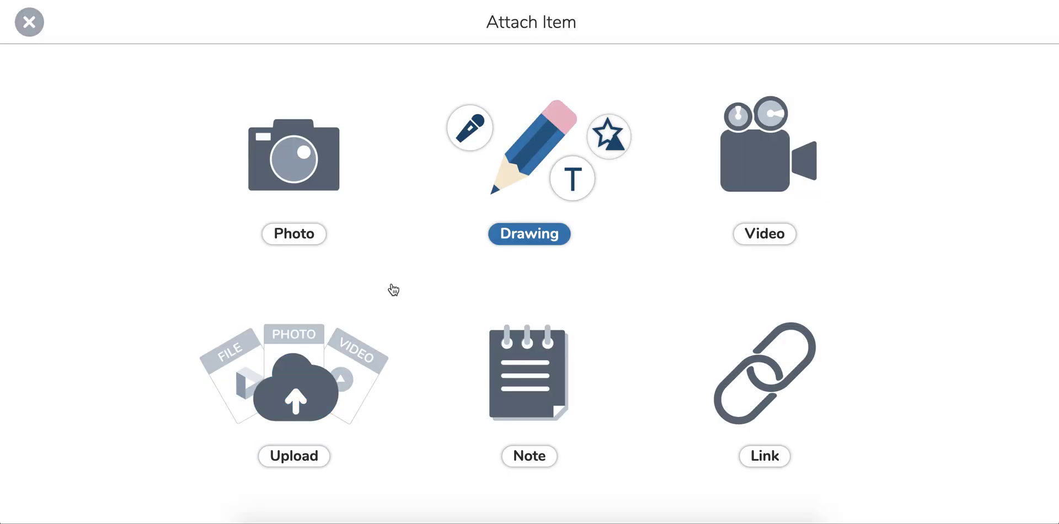
click(310, 370)
click(413, 504)
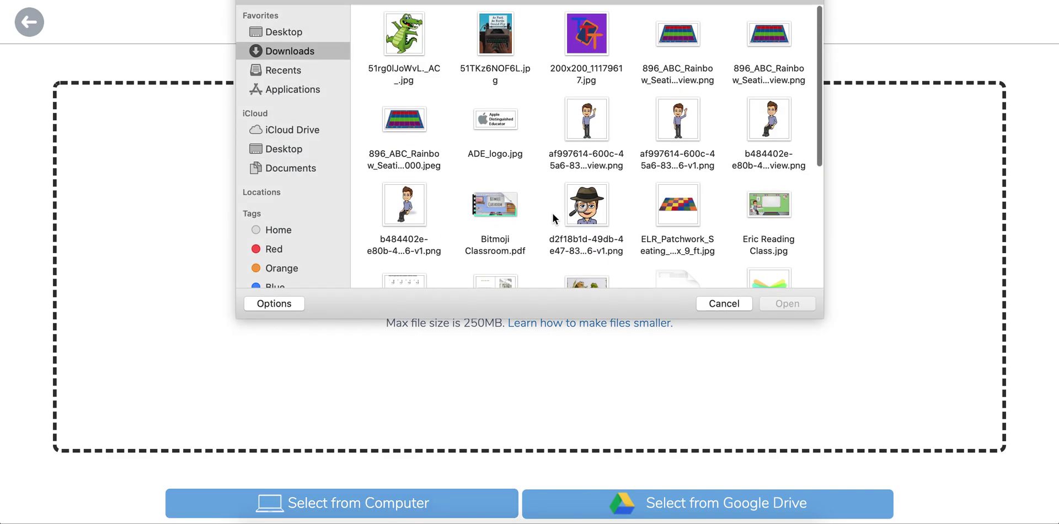
scroll(552, 215, down, 5)
scroll(553, 213, down, 2)
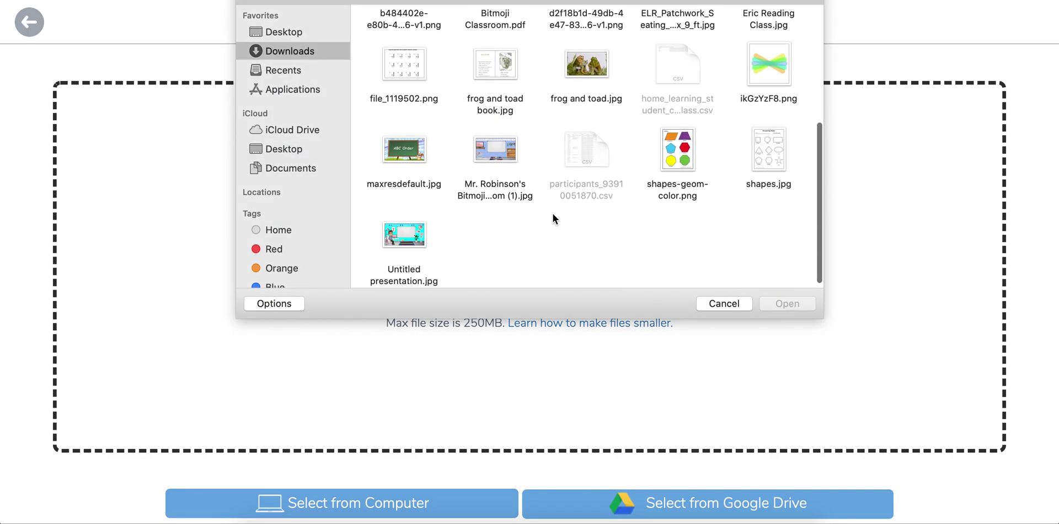
double_click(499, 145)
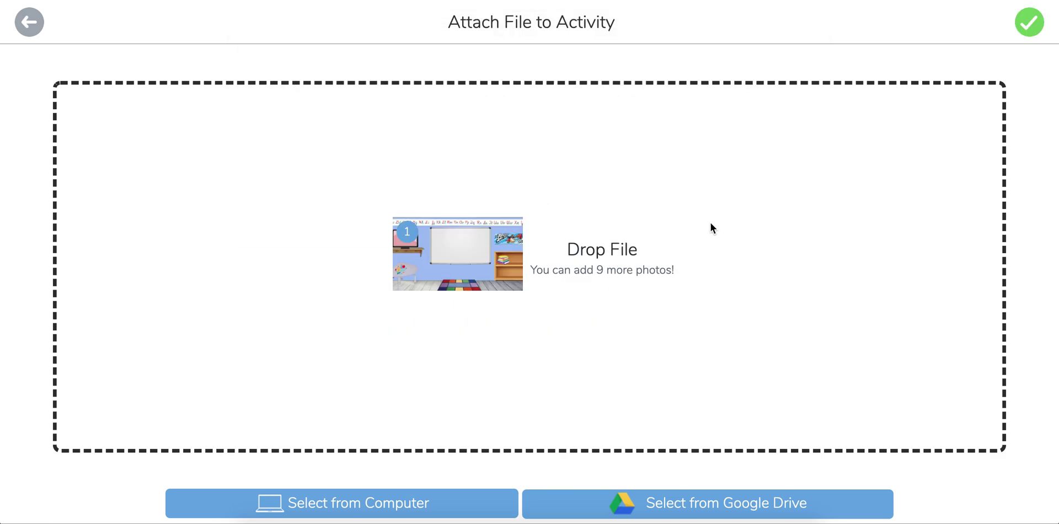
click(1020, 13)
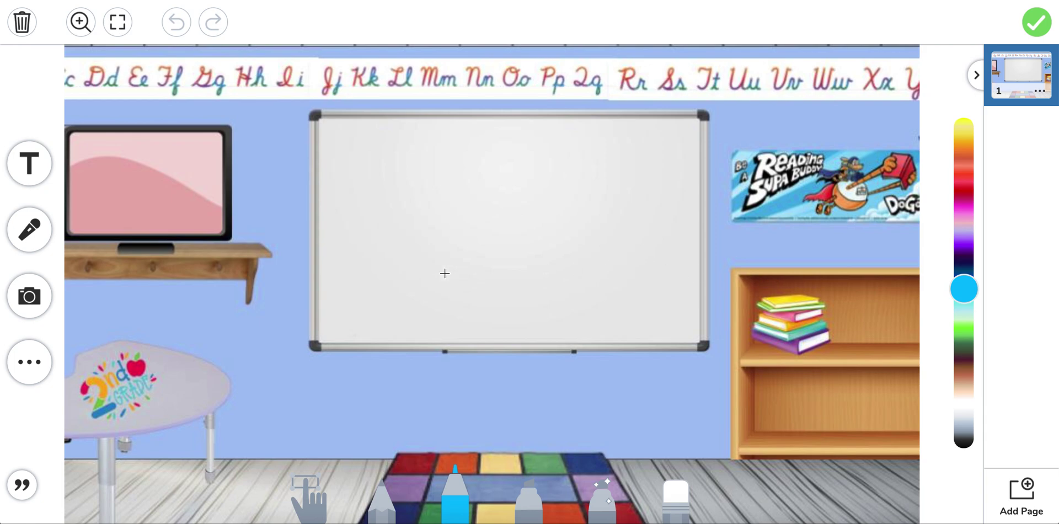
Insert the waving Bitmoji image from the Downloads folder and place it between the table and the whiteboard
click(34, 367)
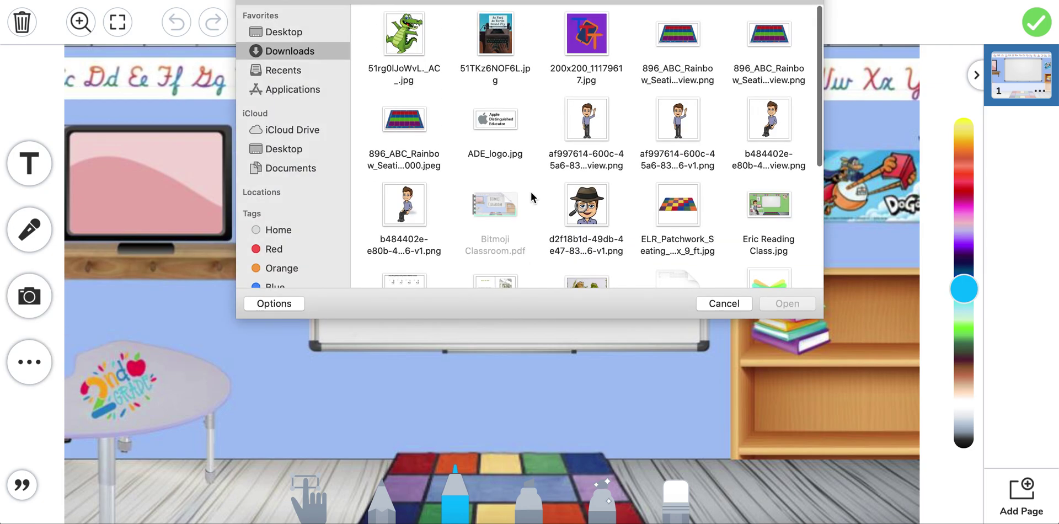
double_click(582, 127)
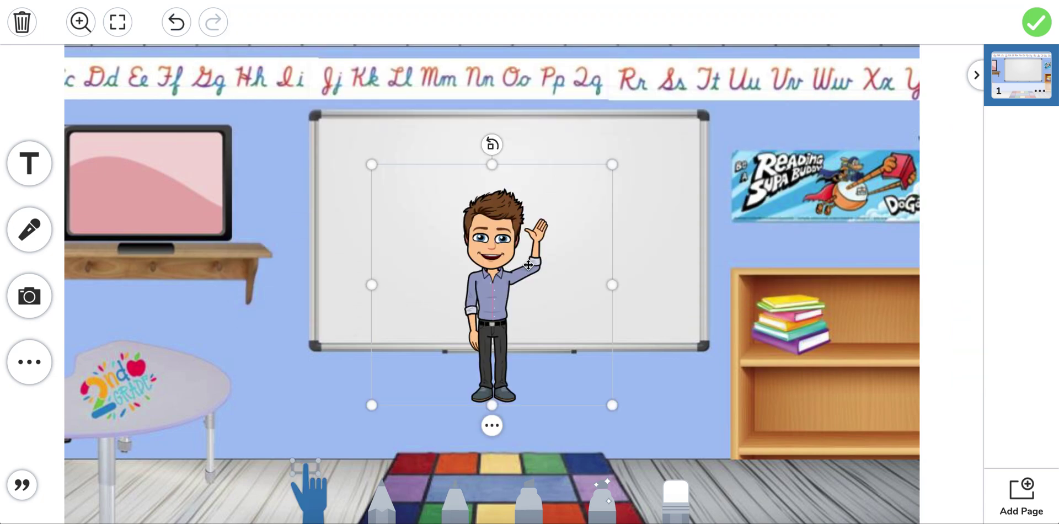
drag(511, 305, 268, 390)
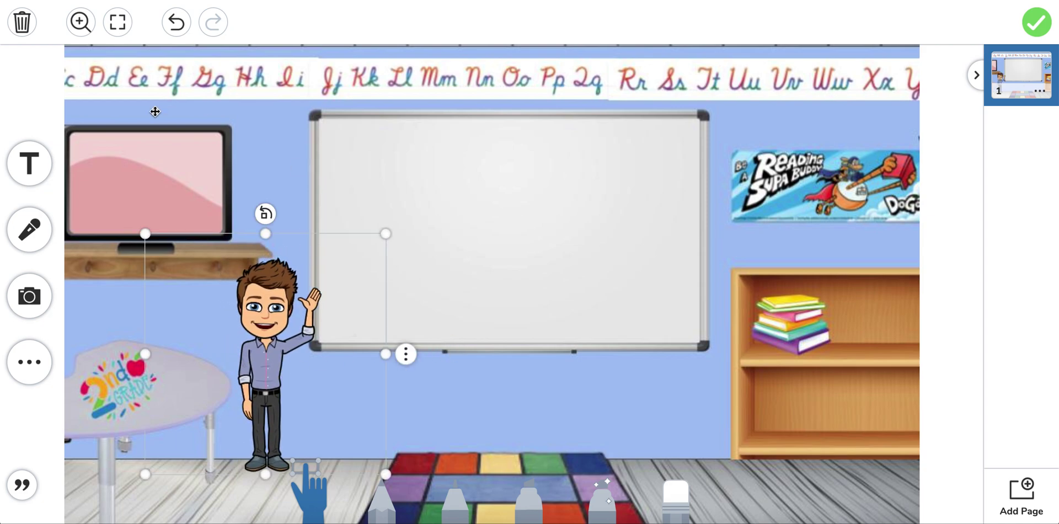
Add a "Math Activity" text label, widen it to fit on one line and place it along the whiteboard's upper edge
click(29, 164)
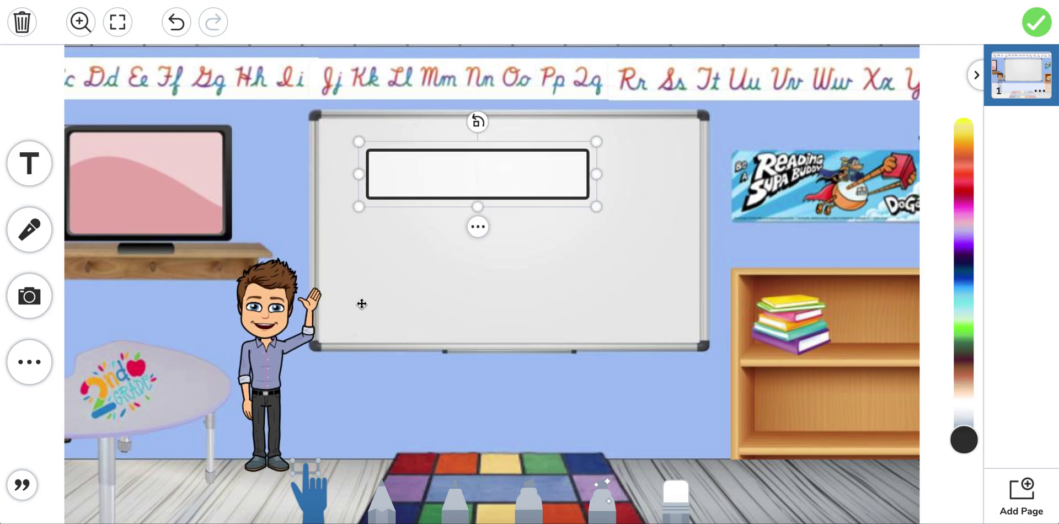
text(Math A)
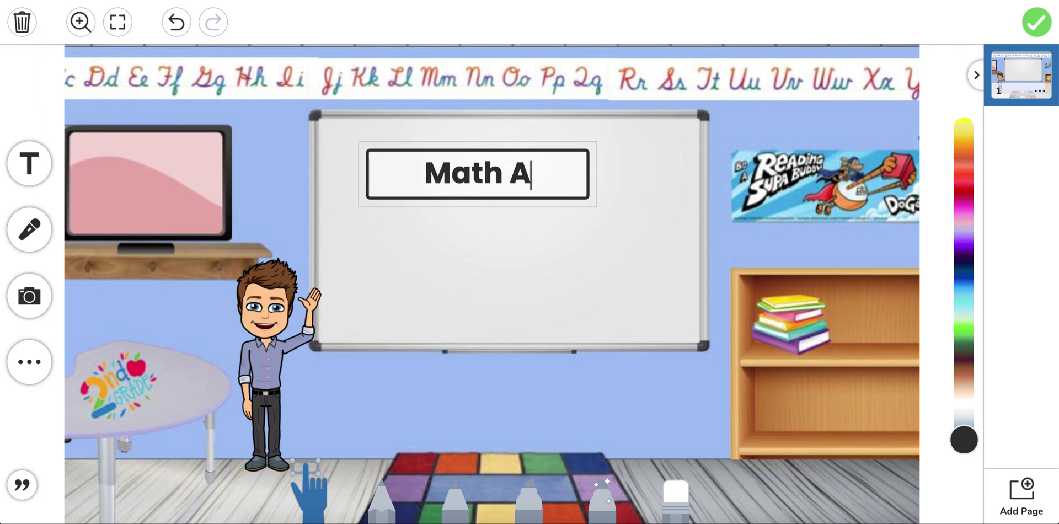
text(ctivity)
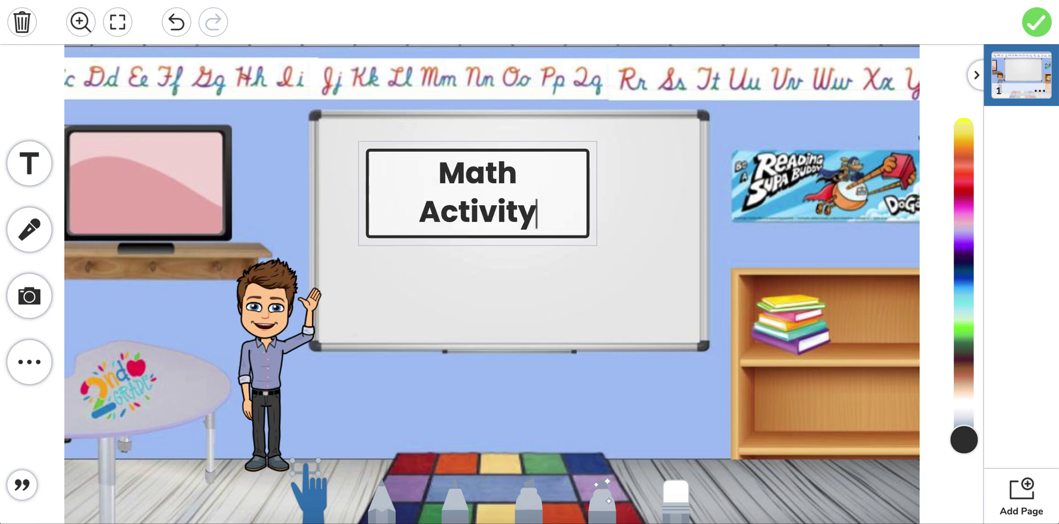
click(457, 313)
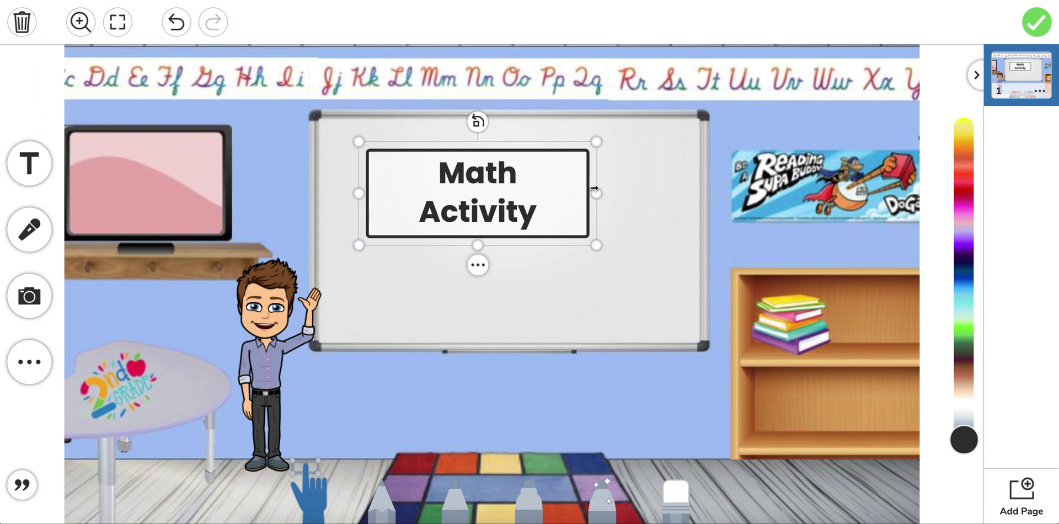
drag(605, 191, 581, 179)
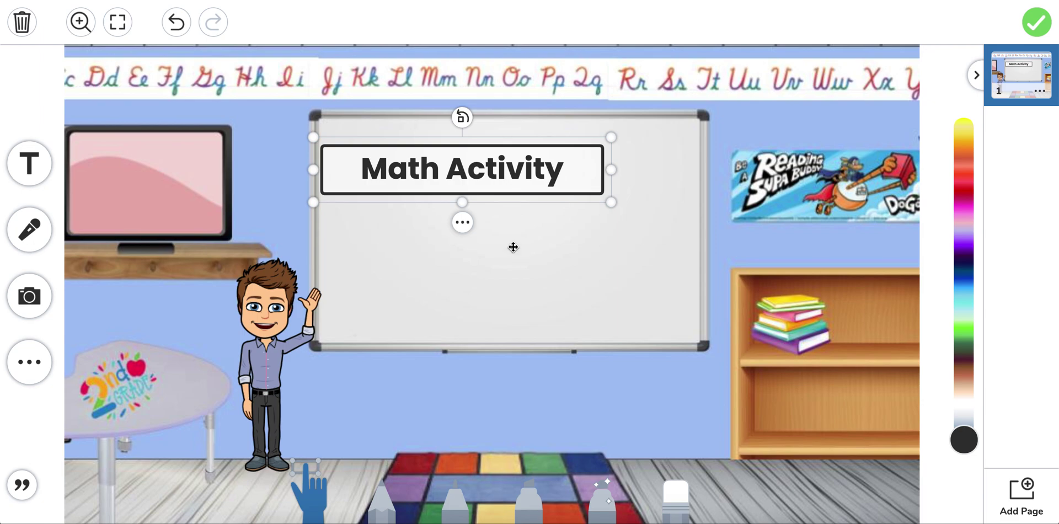
Look at the options of the "Math Activity" label, finish the template and save the activity
click(463, 223)
mouse_move(469, 231)
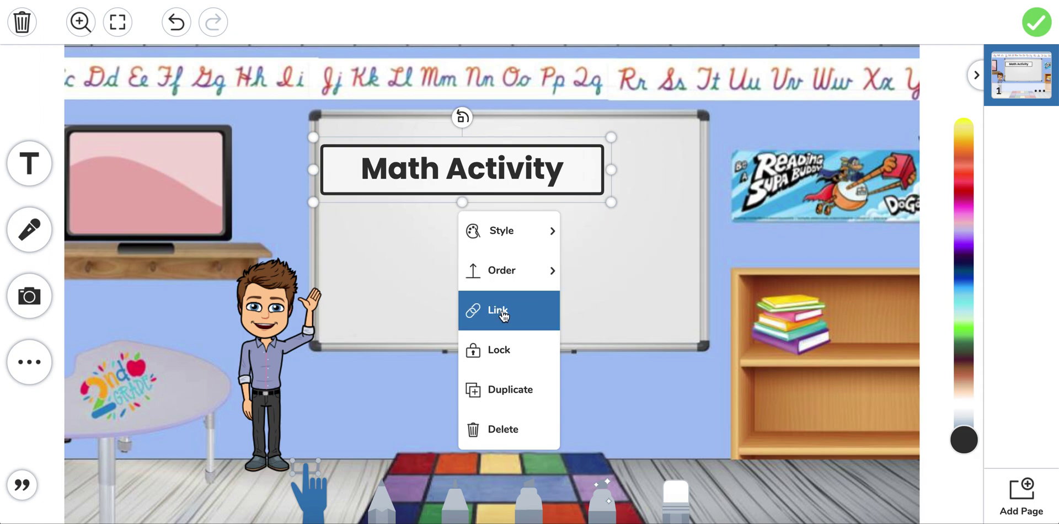
click(1044, 27)
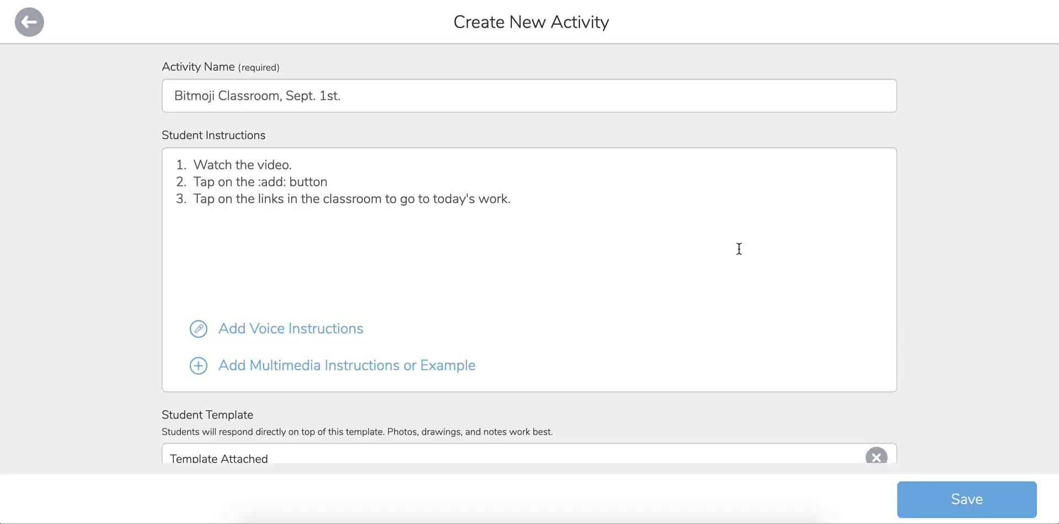
click(953, 498)
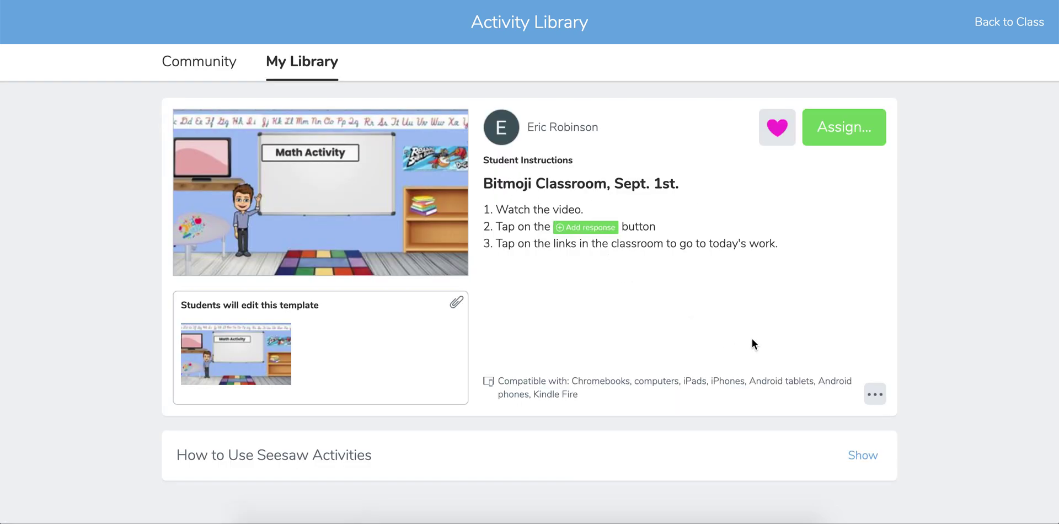
click(875, 393)
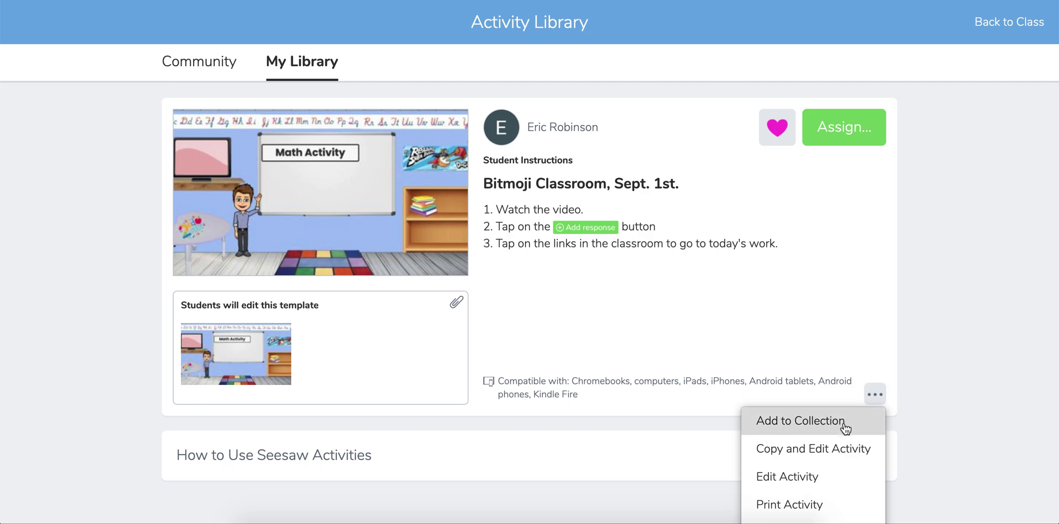
click(754, 223)
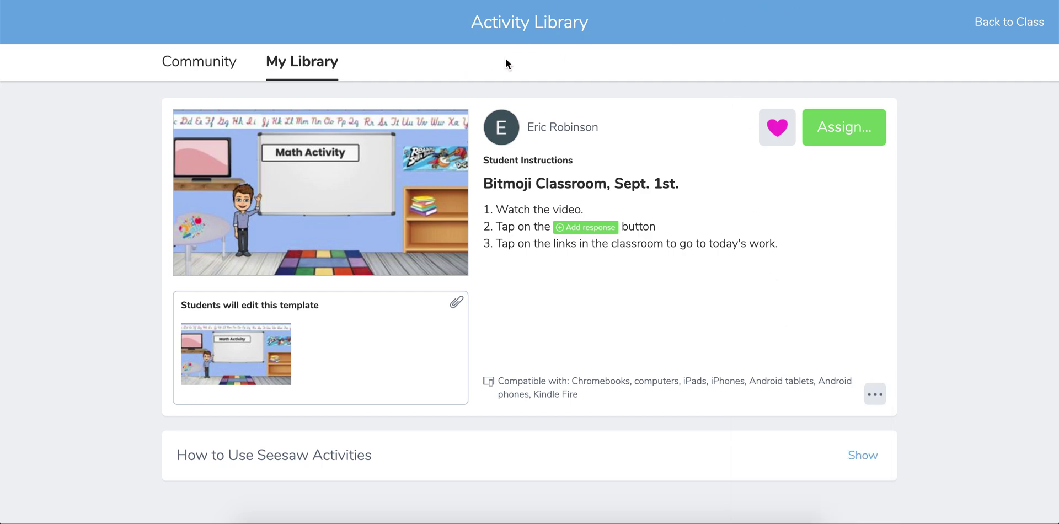
Return to My Library and assign "Curious Moment: What Can You Create?" to Our Class
click(318, 69)
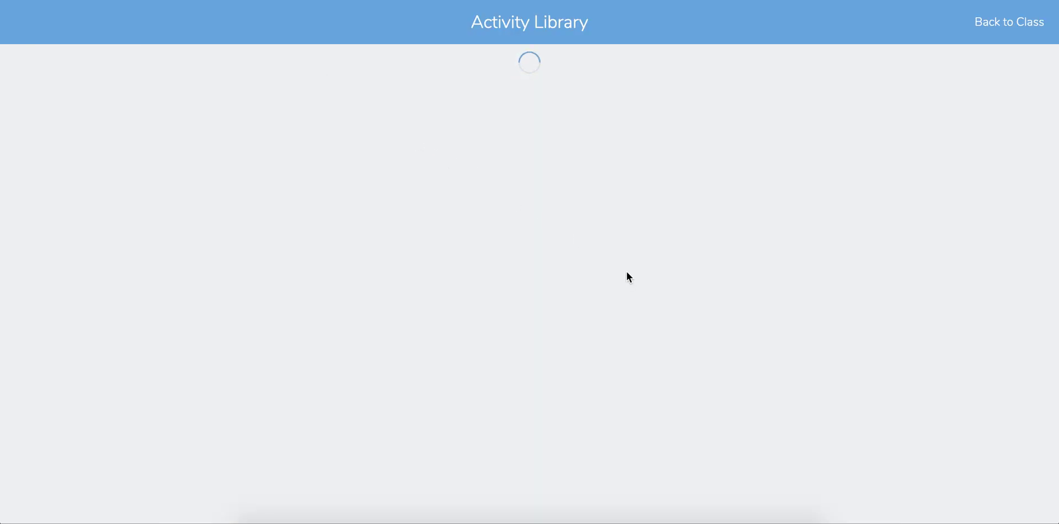
scroll(628, 277, down, 1)
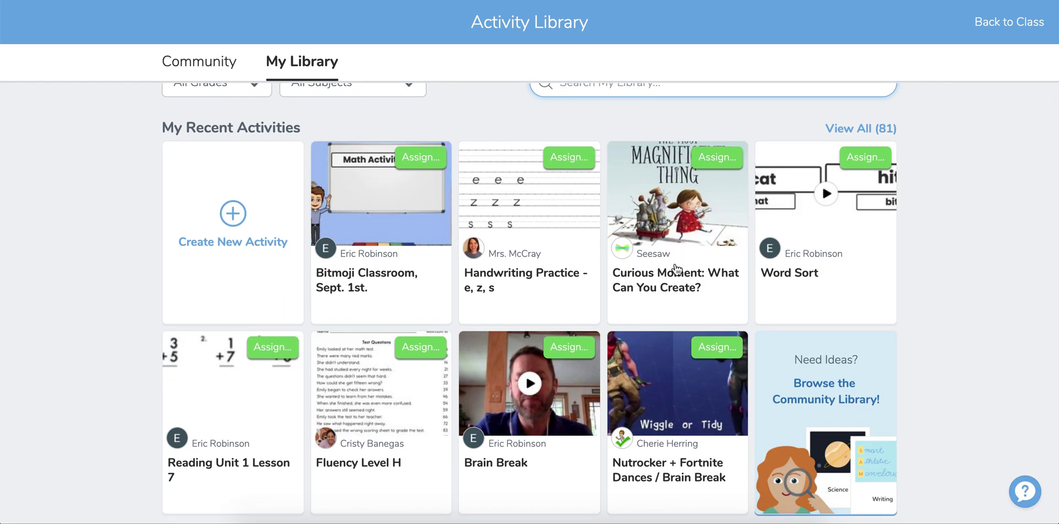
click(711, 160)
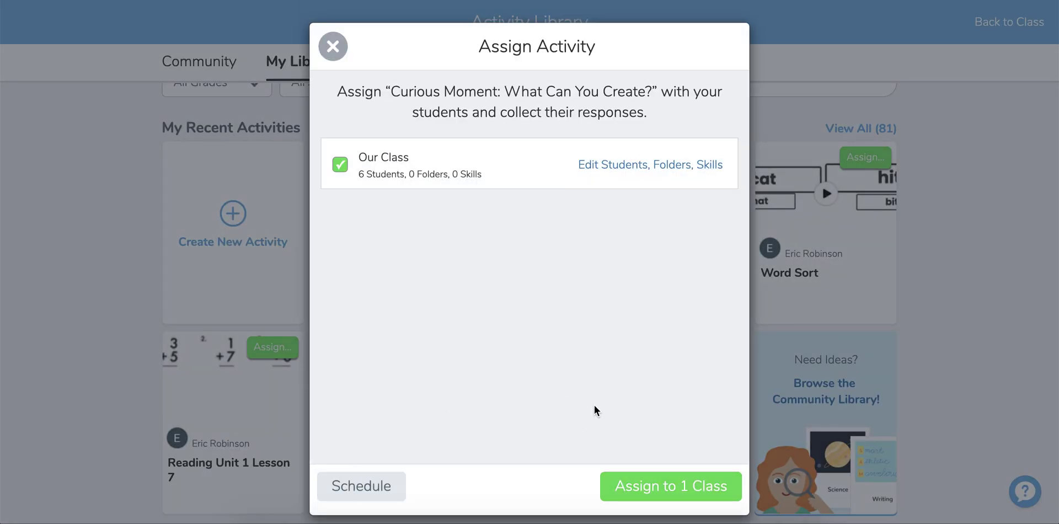
click(672, 487)
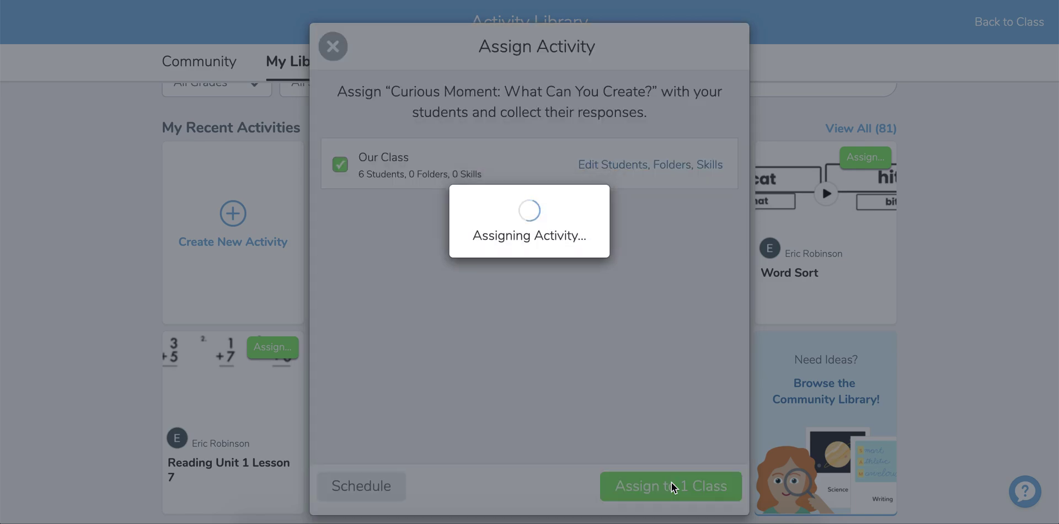
click(337, 51)
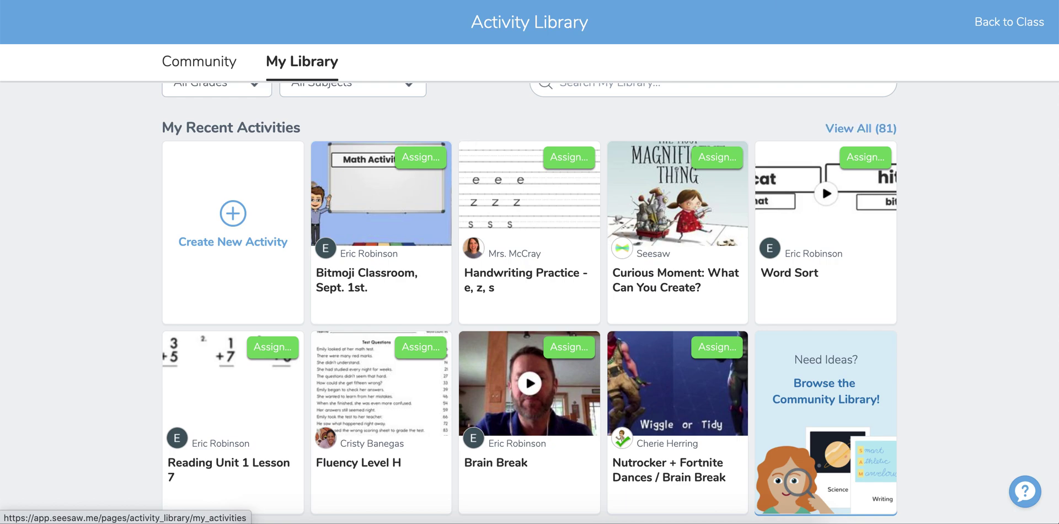
Go back to the class and copy the student link of the assigned "Curious Moment: What Can You Create?" activity
click(1015, 22)
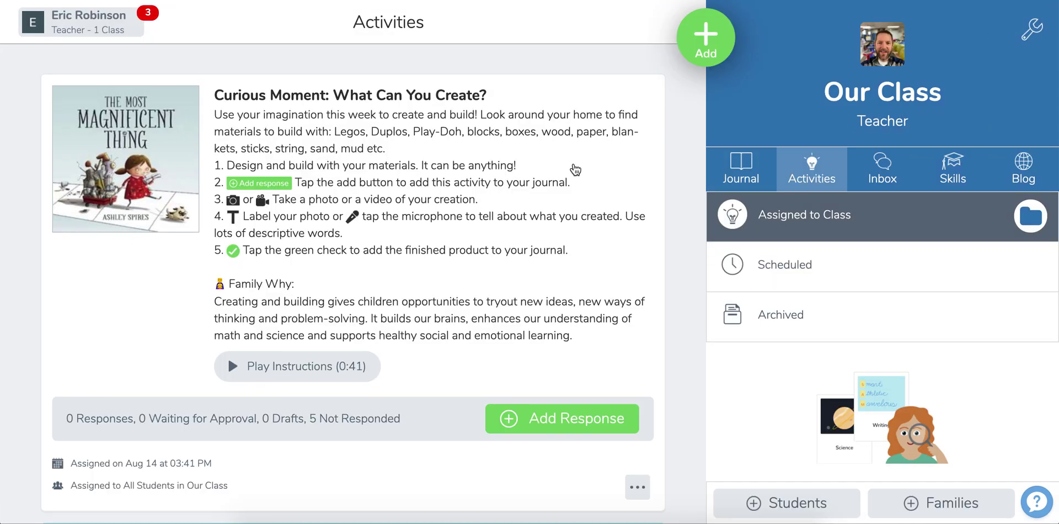
scroll(525, 194, down, 1)
scroll(524, 194, up, 1)
click(633, 487)
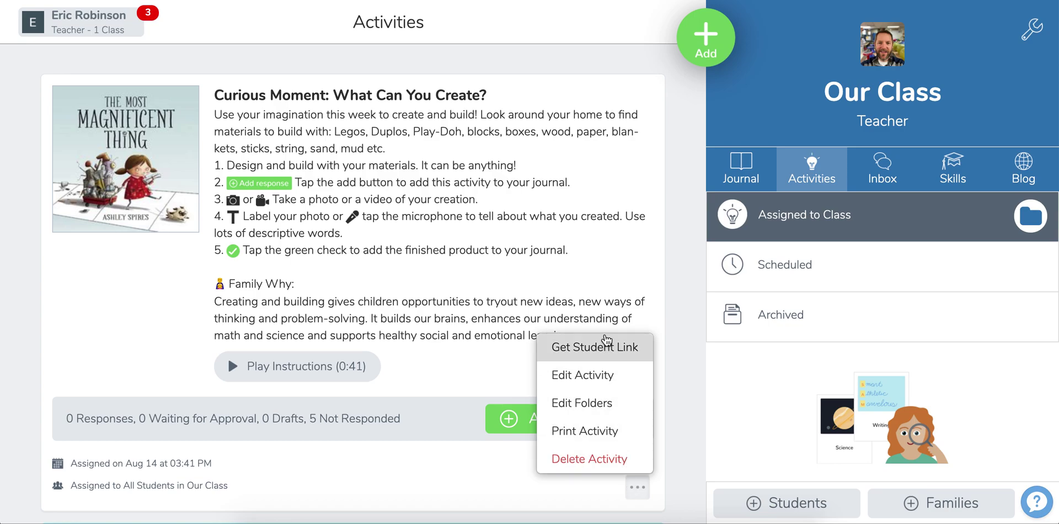
click(603, 346)
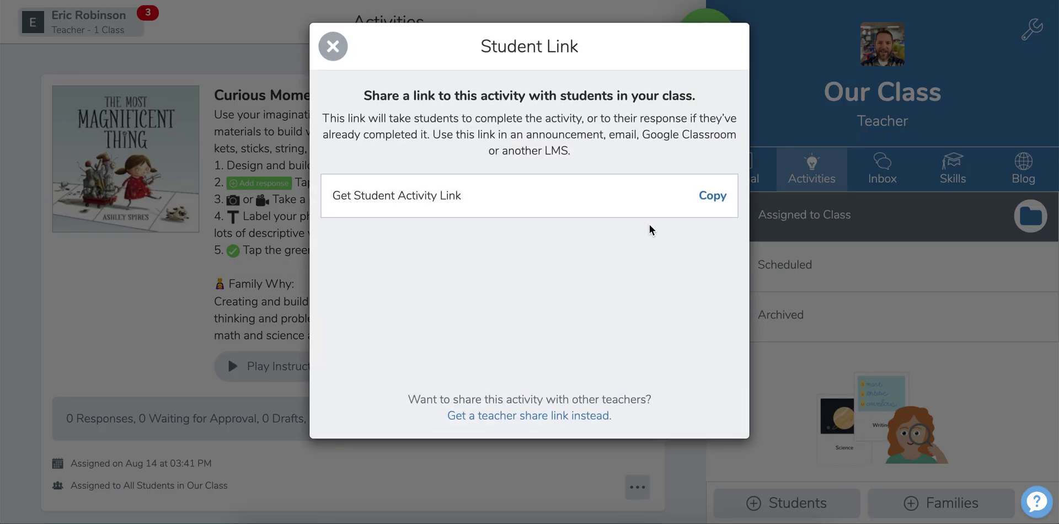
click(716, 198)
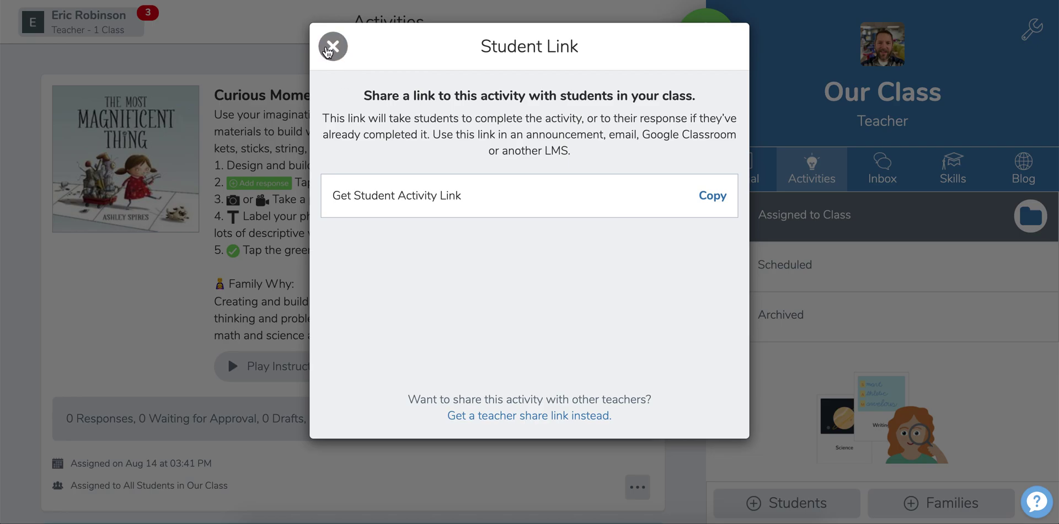
click(333, 47)
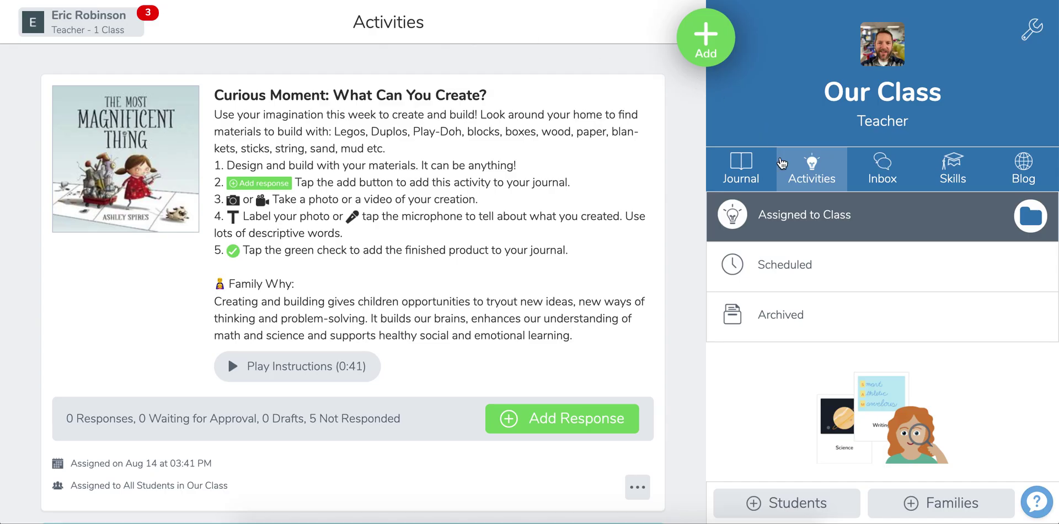
Open the "Bitmoji Classroom, Sept. 1st." activity from My Library for editing and open its attached student template
click(706, 37)
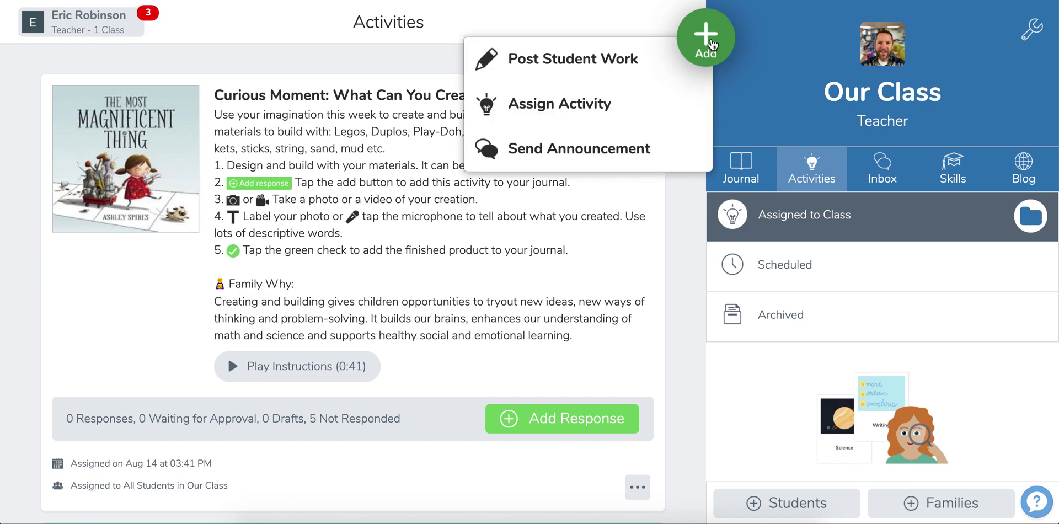
click(629, 102)
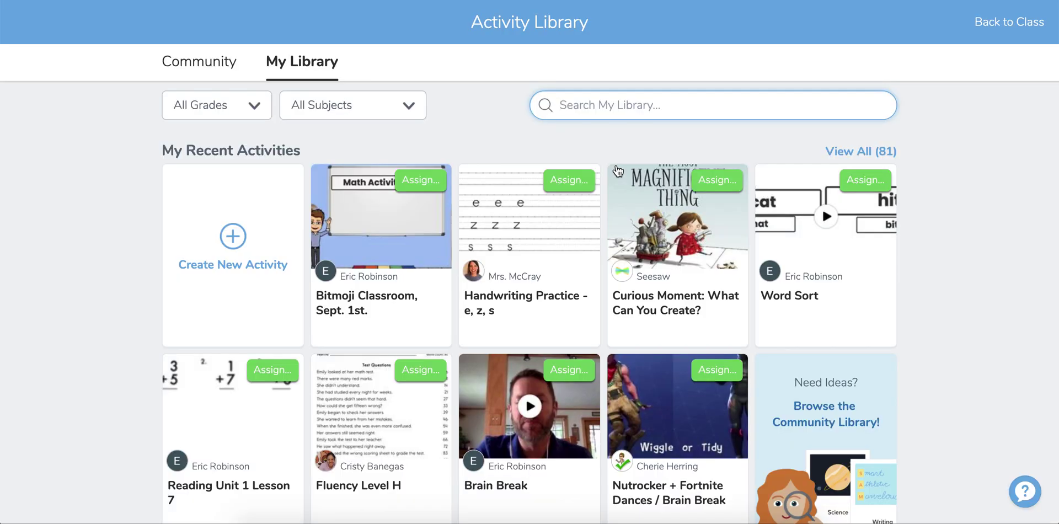
click(368, 301)
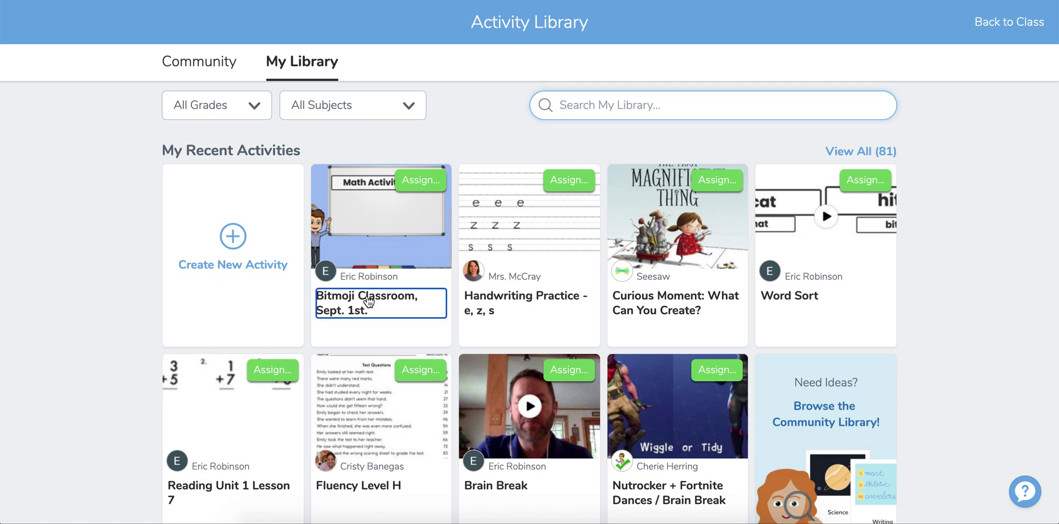
click(873, 396)
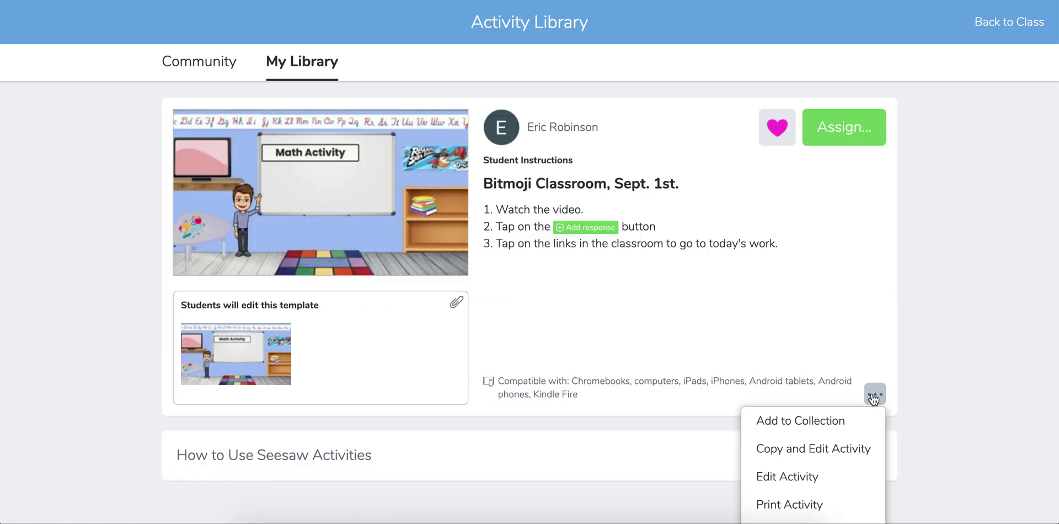
click(812, 478)
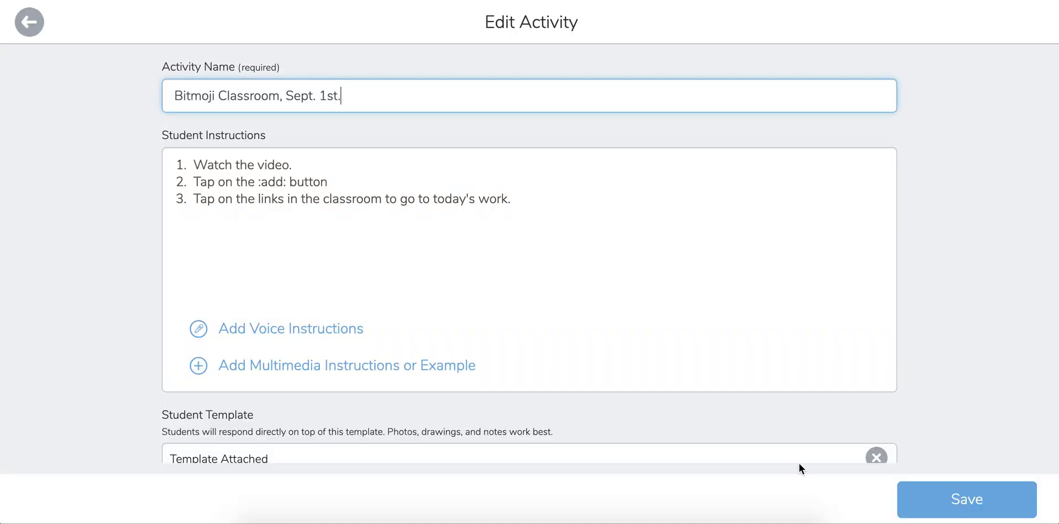
scroll(338, 445, down, 3)
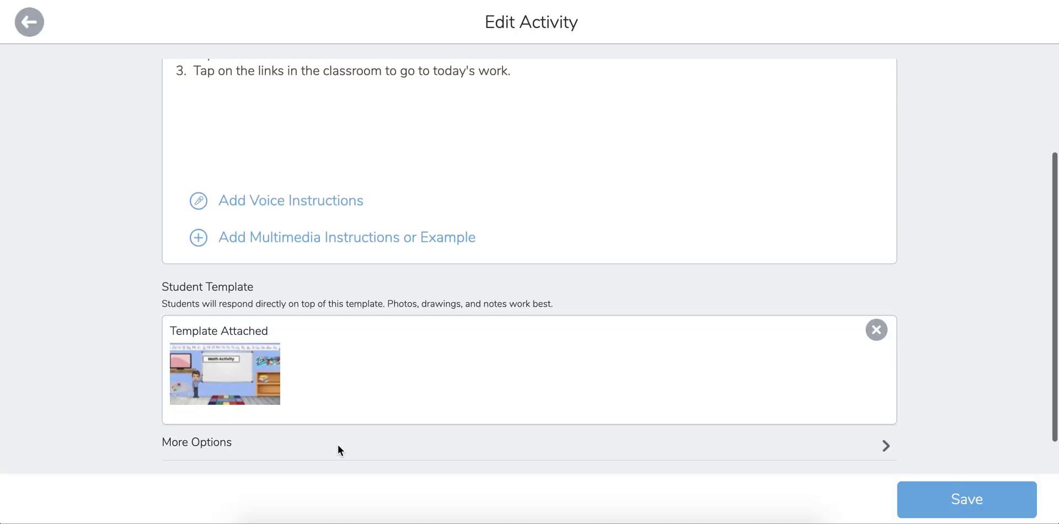
click(253, 378)
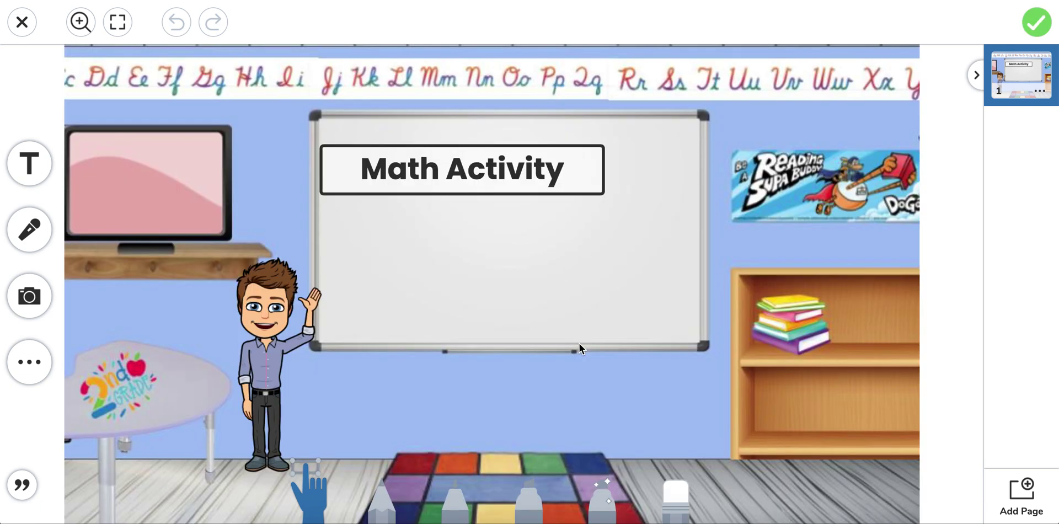
Link the "Math Activity" label to the copied student link of the assigned activity
click(484, 189)
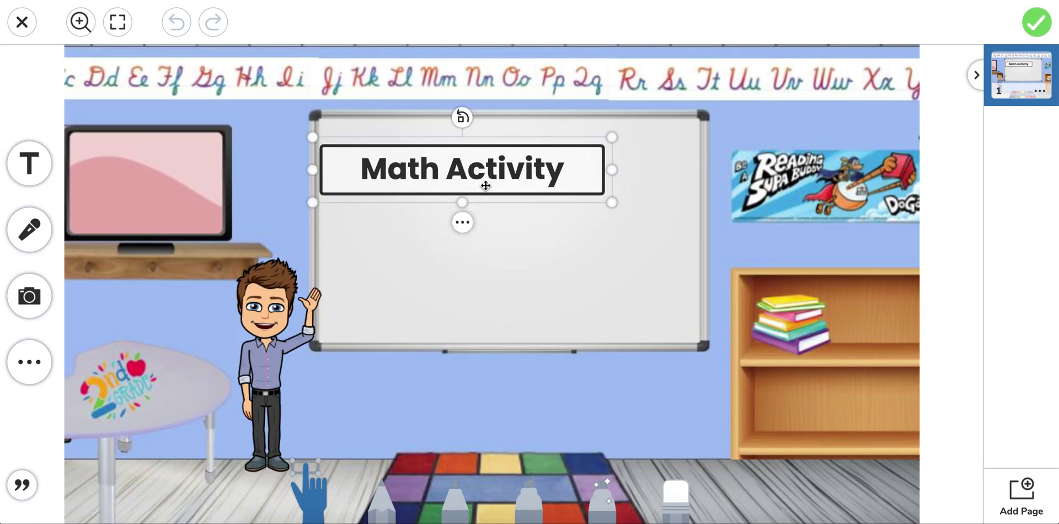
click(462, 222)
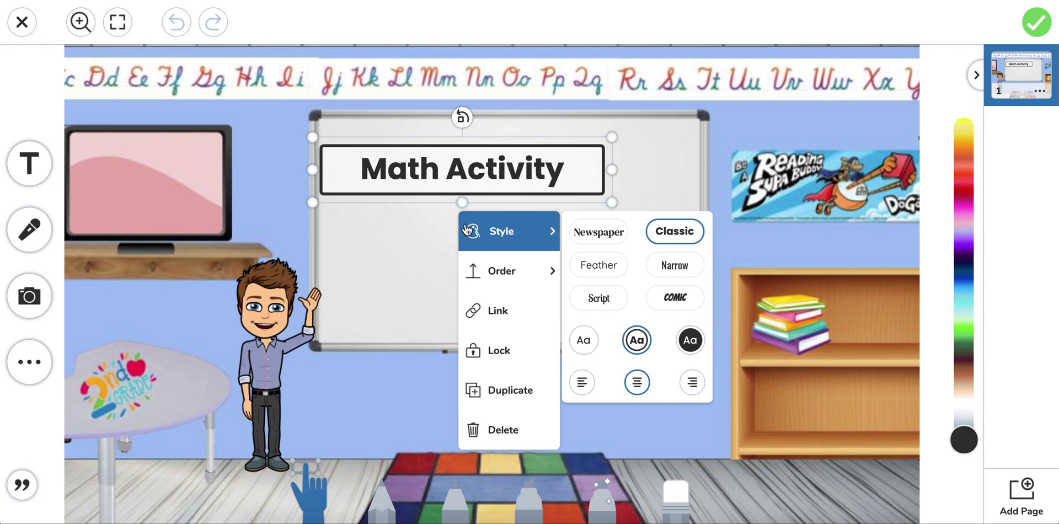
click(492, 315)
key(ctrl+v)
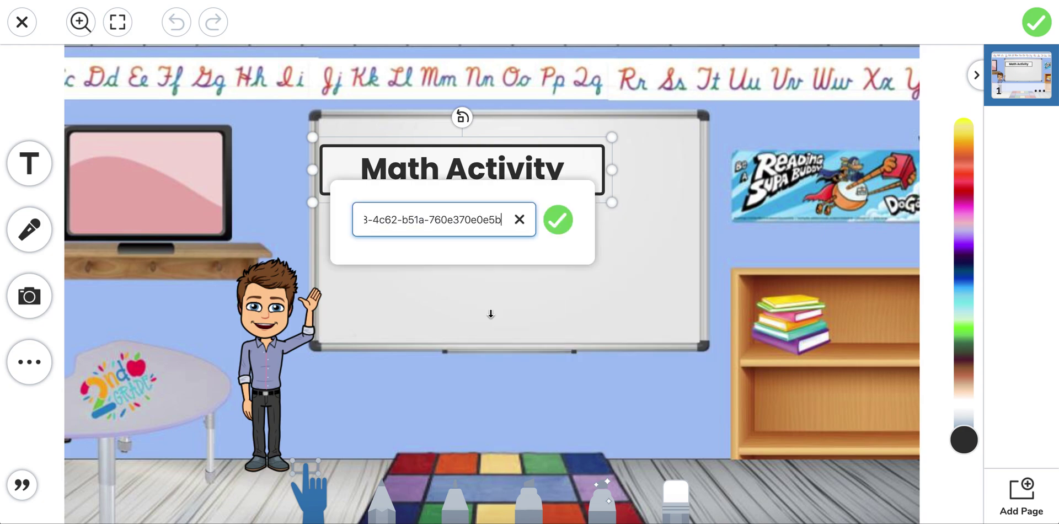
click(558, 221)
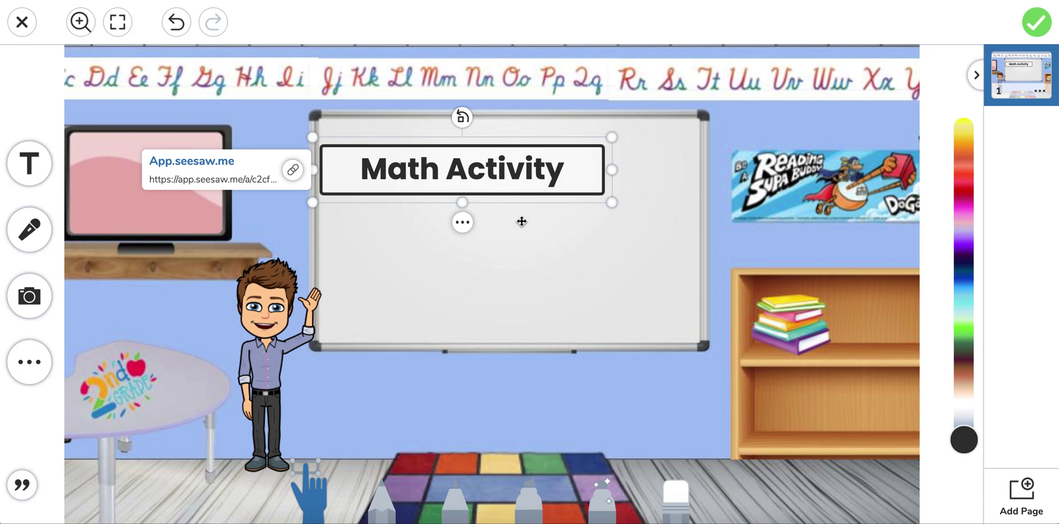
click(292, 170)
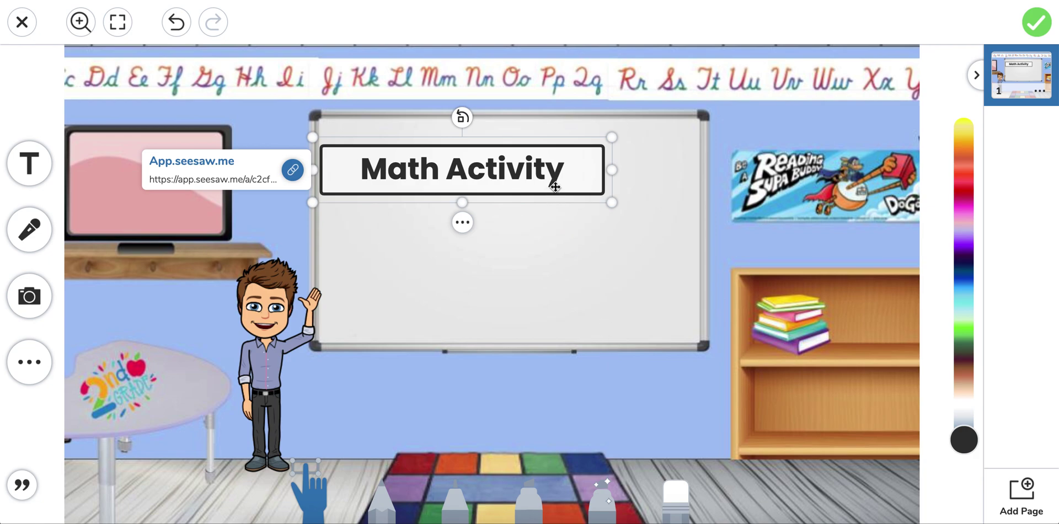
Nudge the "Math Activity" label slightly up and to the right, finish the template and save the activity
drag(555, 186, 562, 182)
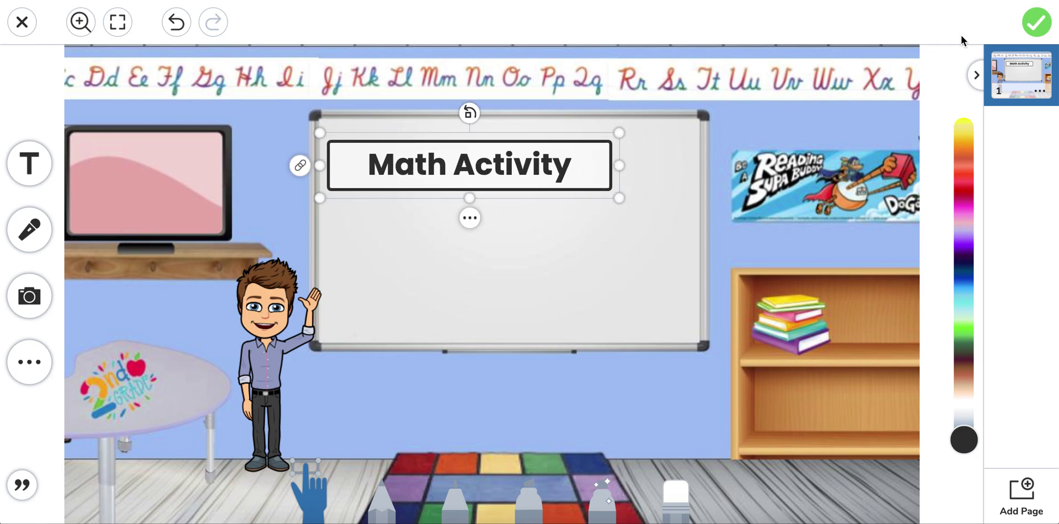
click(1037, 22)
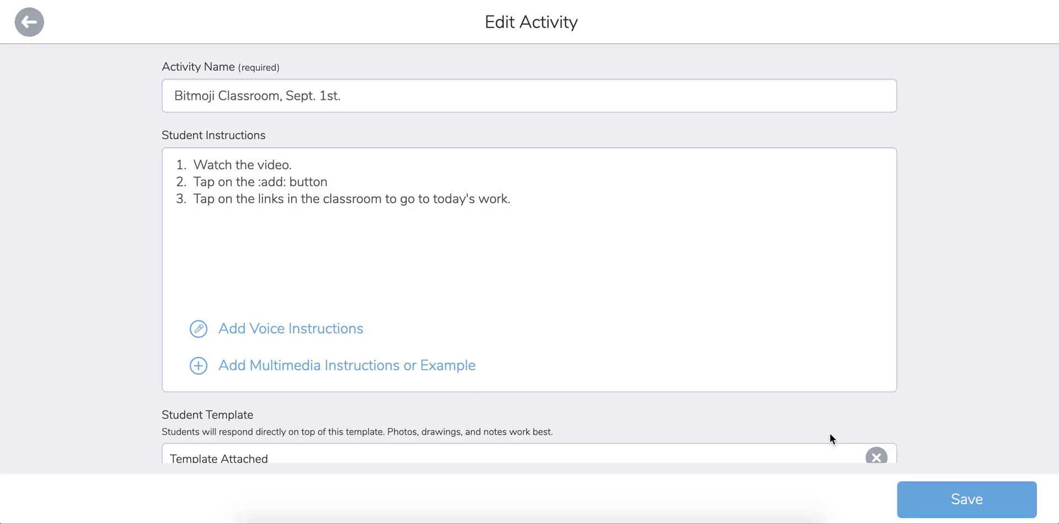
click(945, 496)
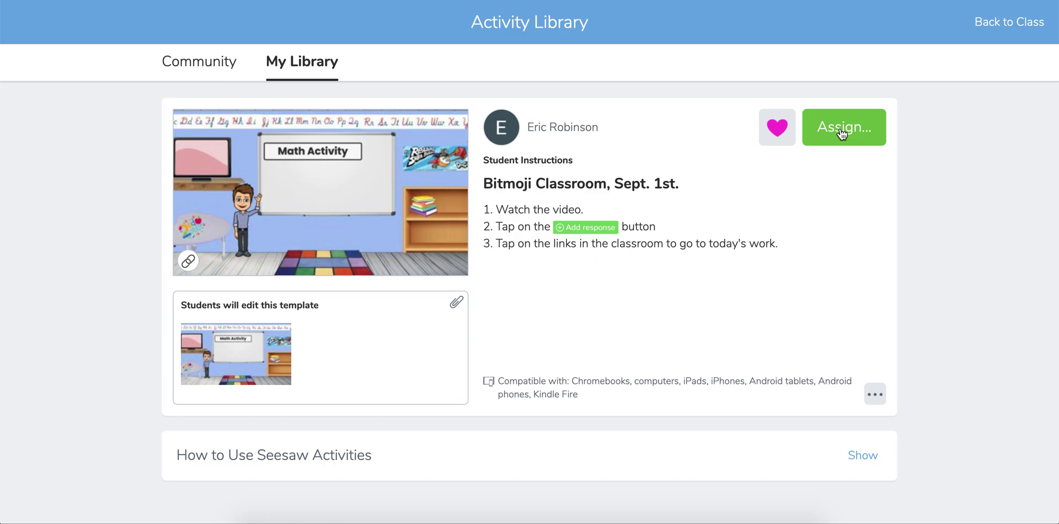
Assign "Bitmoji Classroom, Sept. 1st." to Our Class and return to the class's assigned activities
click(841, 133)
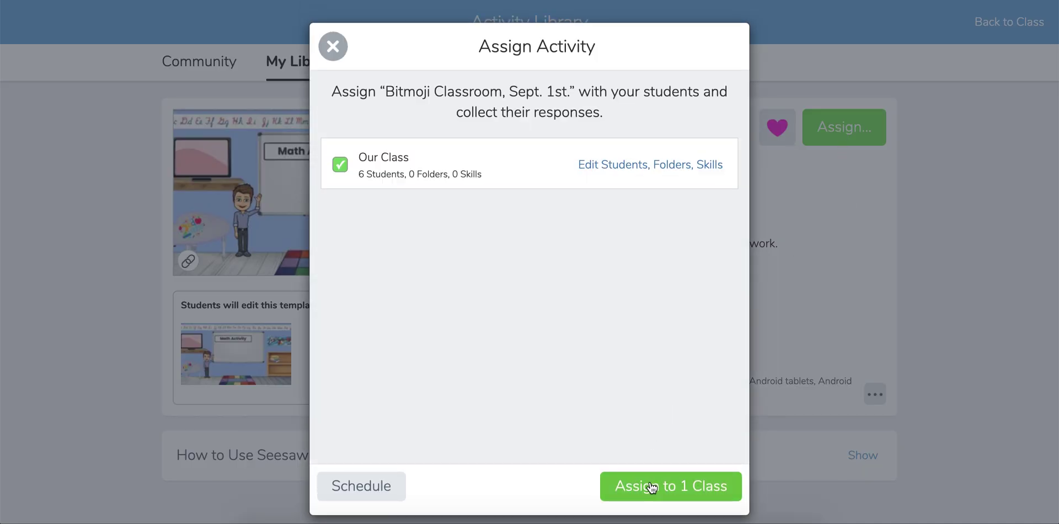
click(652, 488)
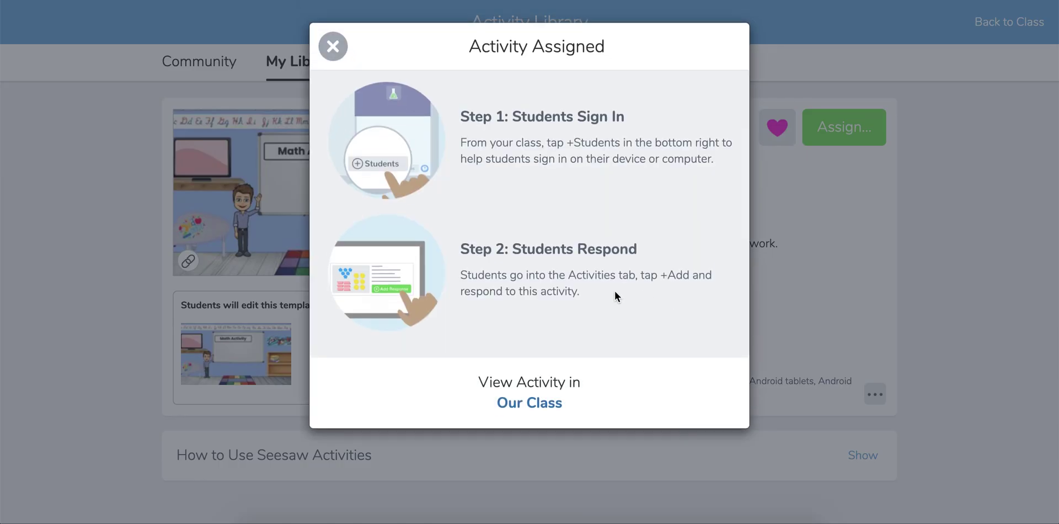
click(333, 47)
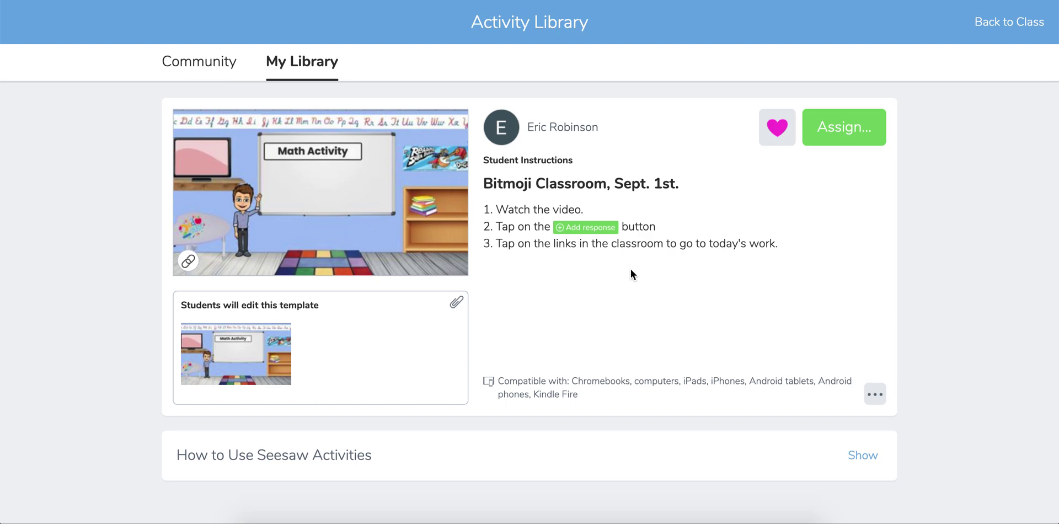
click(1018, 30)
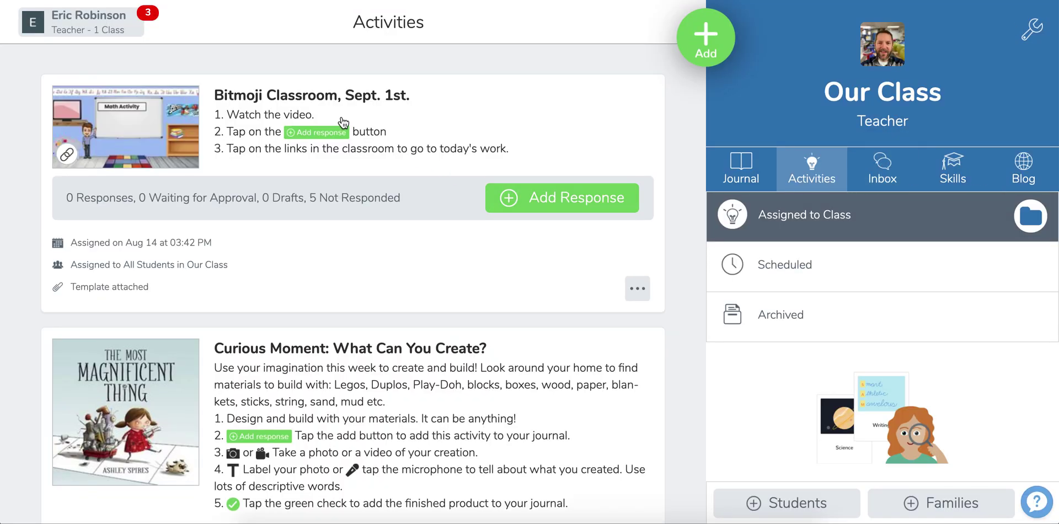
scroll(308, 310, down, 1)
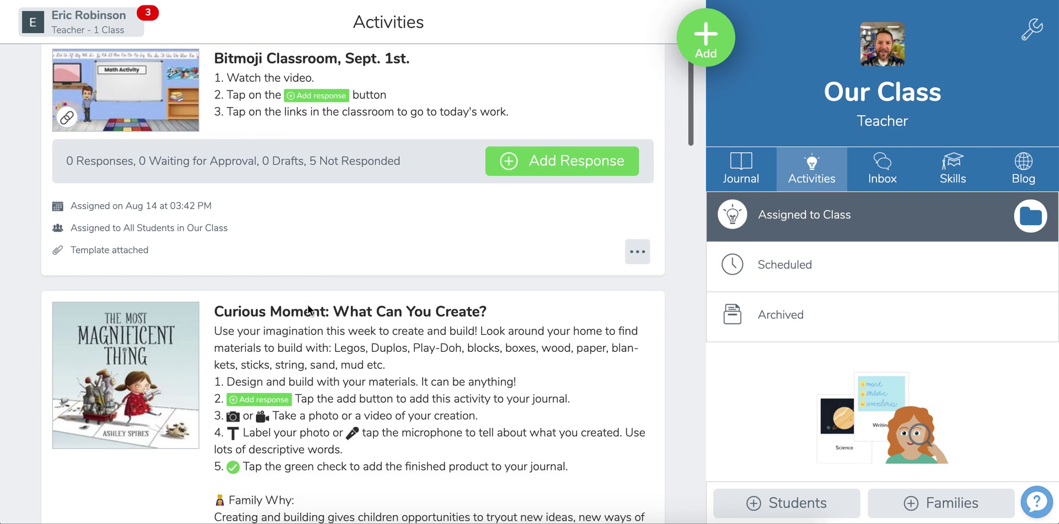
scroll(308, 310, down, 3)
scroll(308, 306, up, 4)
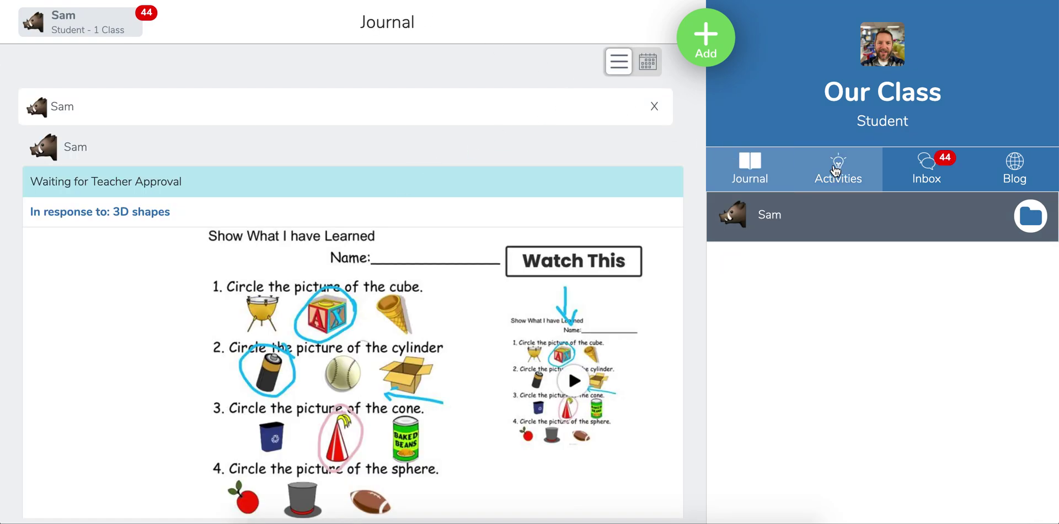
In the student account, look through the assigned activities and open a response to "Bitmoji Classroom, Sept. 1st."
click(838, 168)
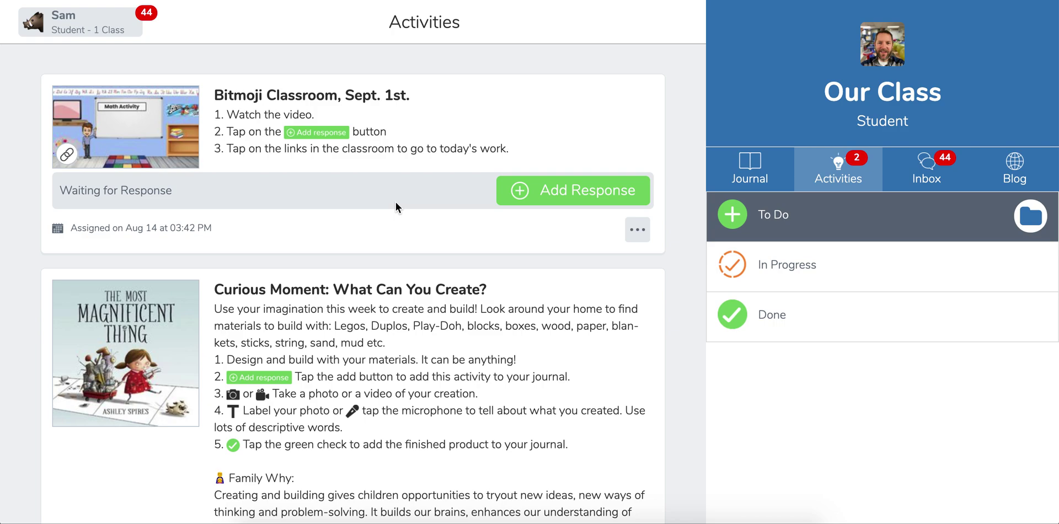
scroll(367, 127, down, 2)
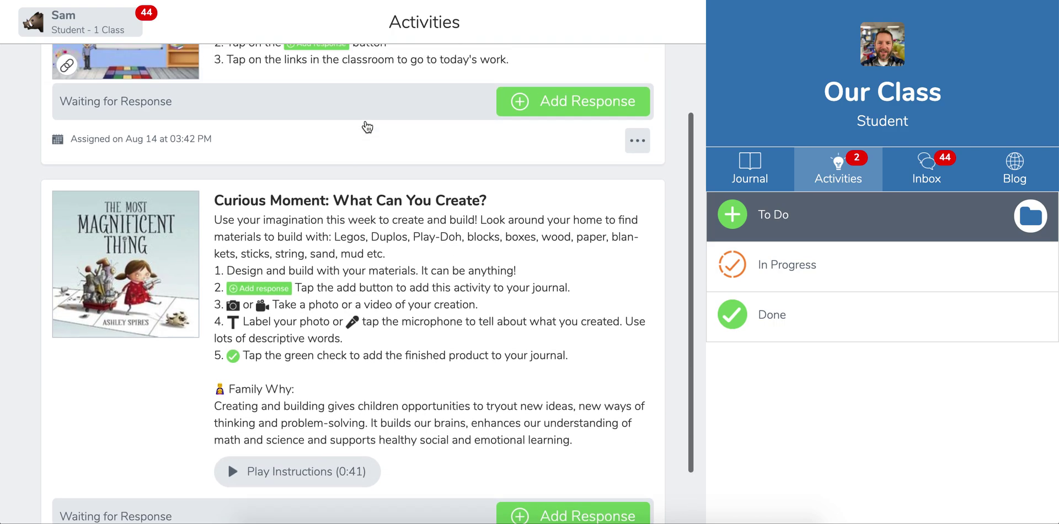
scroll(367, 126, up, 2)
scroll(367, 126, down, 3)
scroll(367, 126, up, 3)
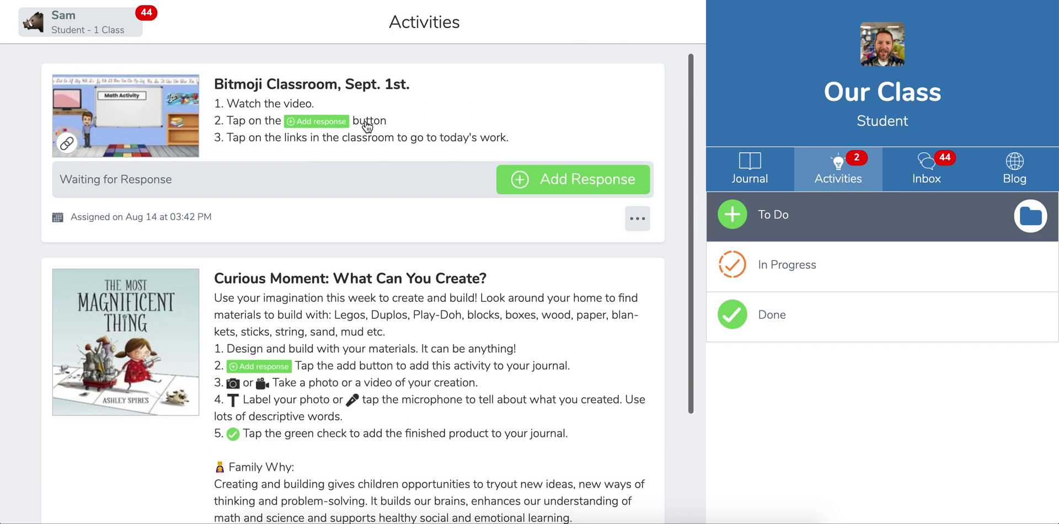
click(541, 184)
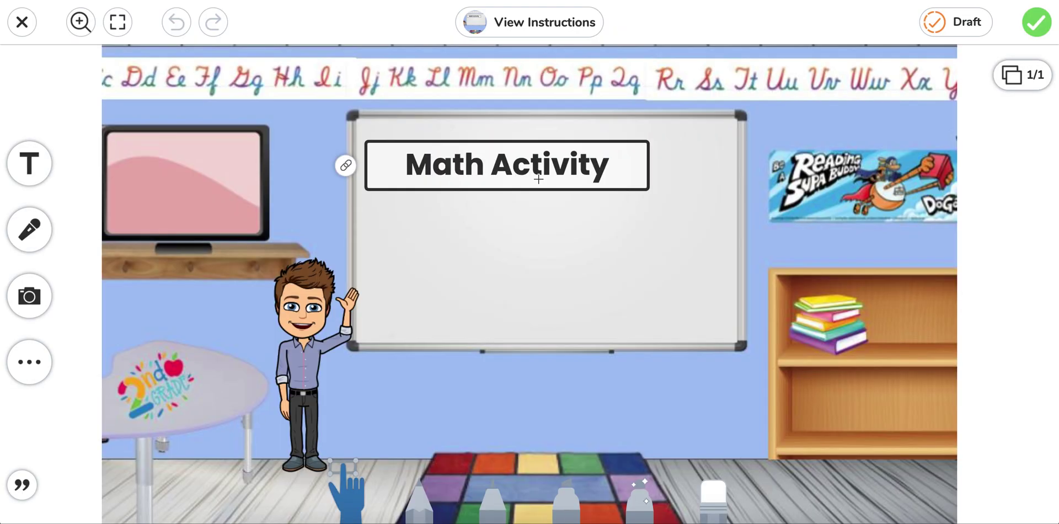
View the activity instructions, follow the "Math Activity" link to its assigned activity and close that activity
click(521, 24)
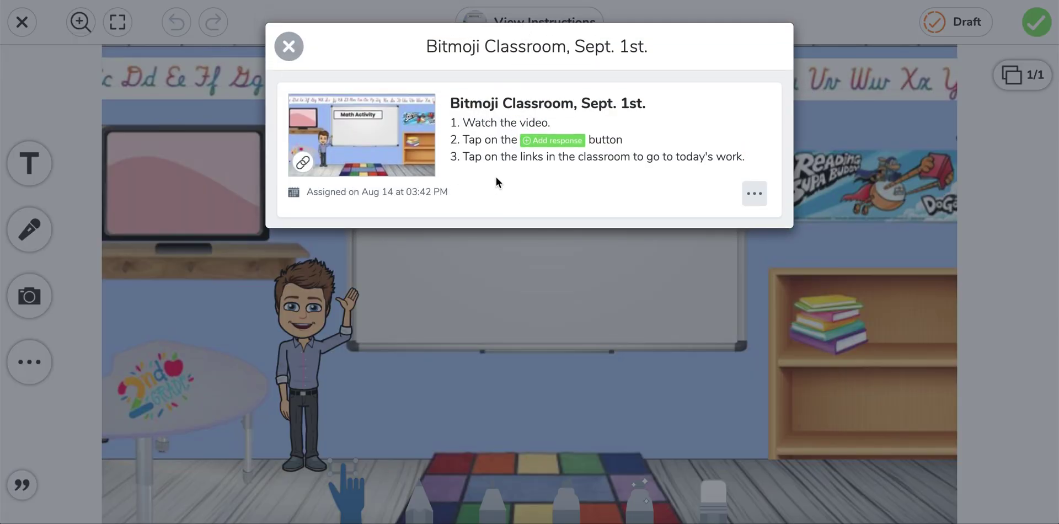
click(289, 46)
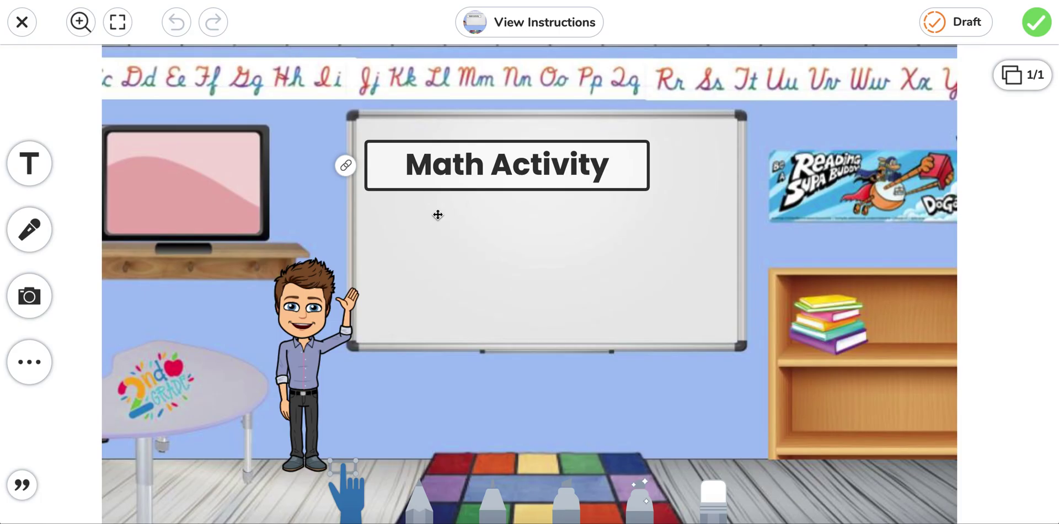
click(451, 175)
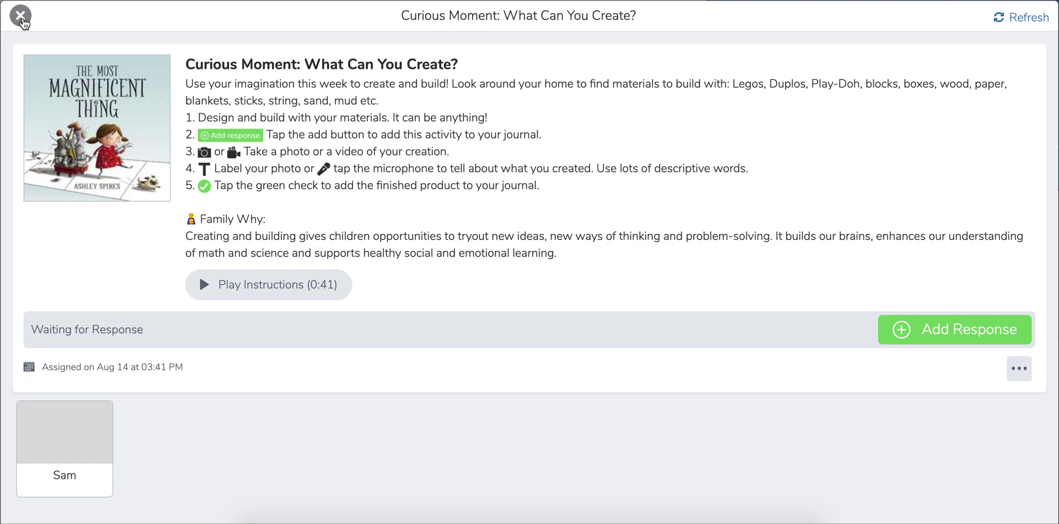
click(21, 15)
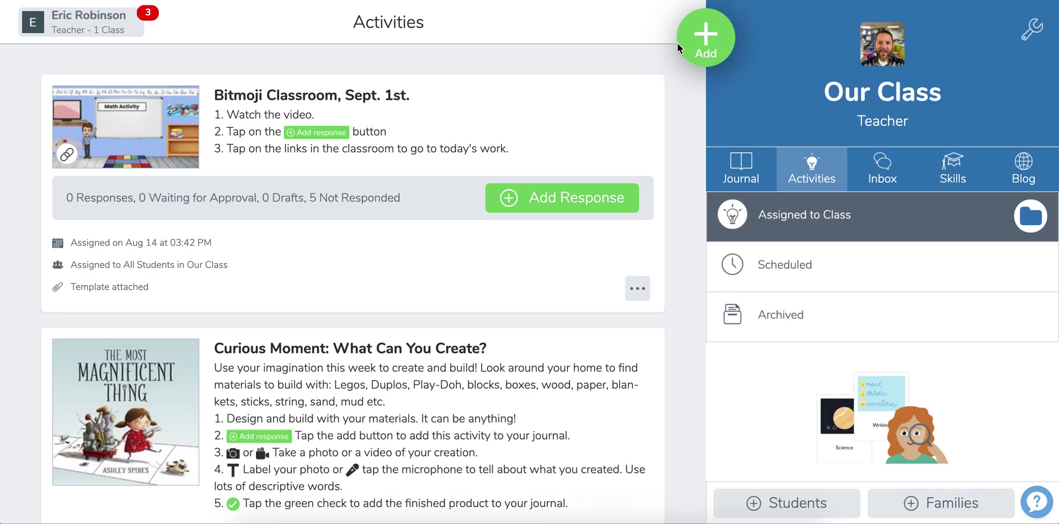
From the teacher's class, start a new activity in My Library and attach a blank drawing as its student template
click(707, 35)
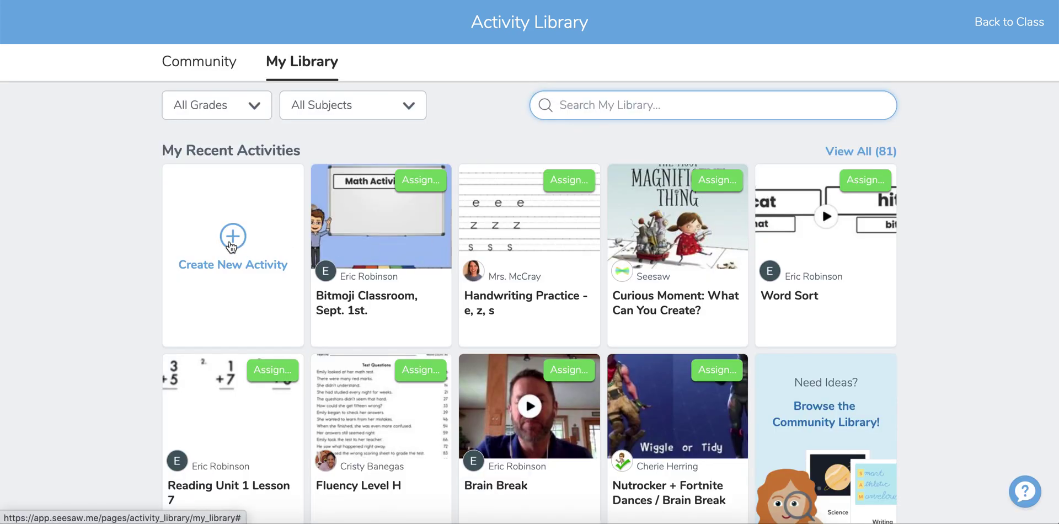
click(232, 244)
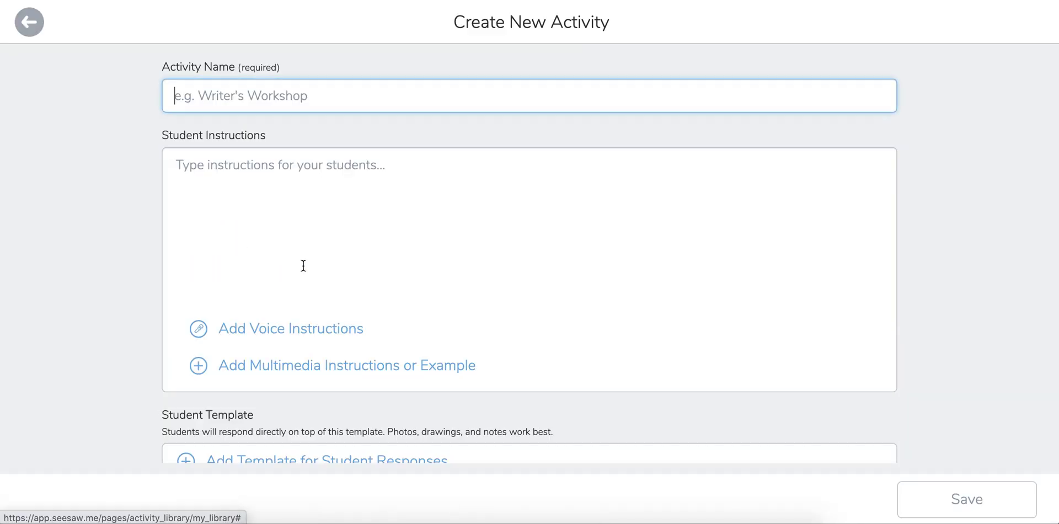
scroll(307, 383, down, 3)
click(312, 376)
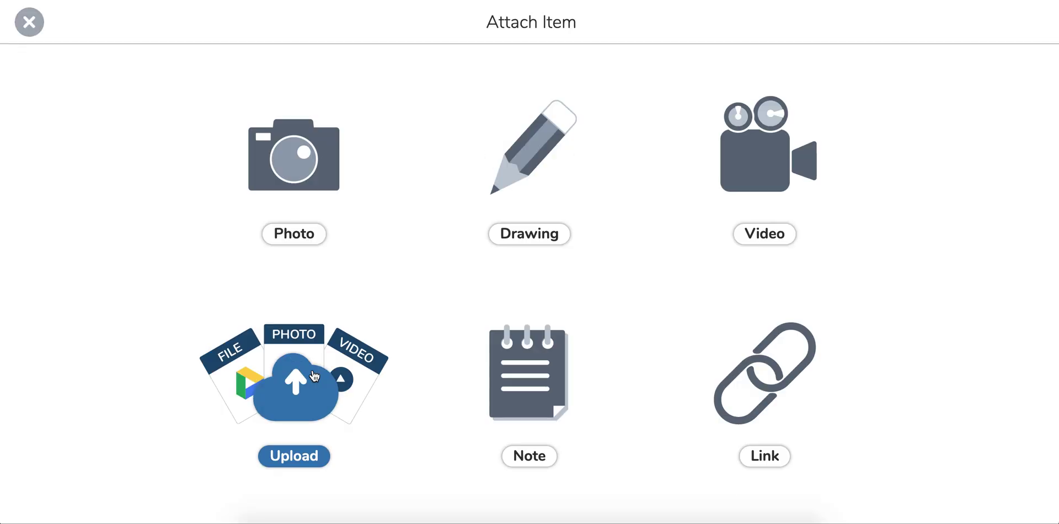
click(526, 187)
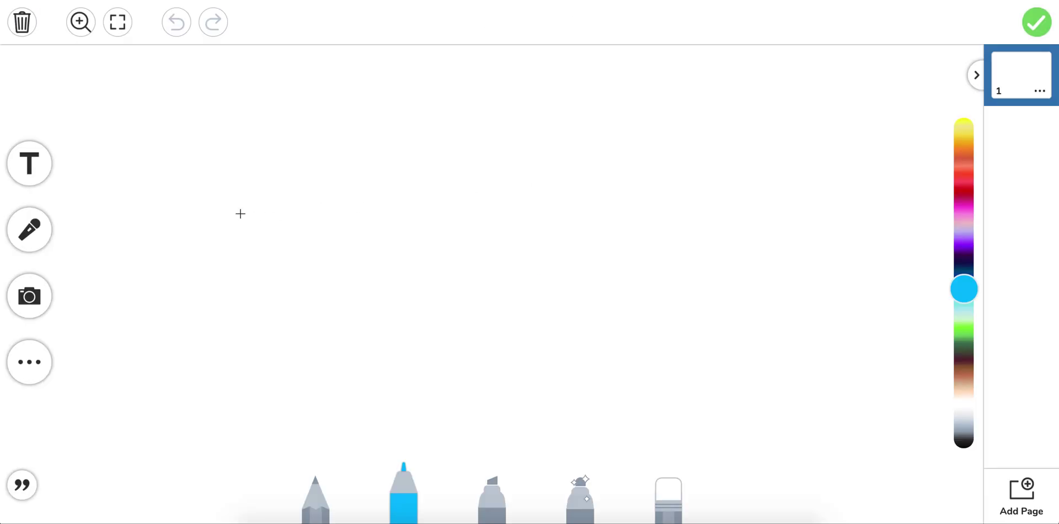
Insert an orange square from the shapes collection onto the blank drawing
click(49, 354)
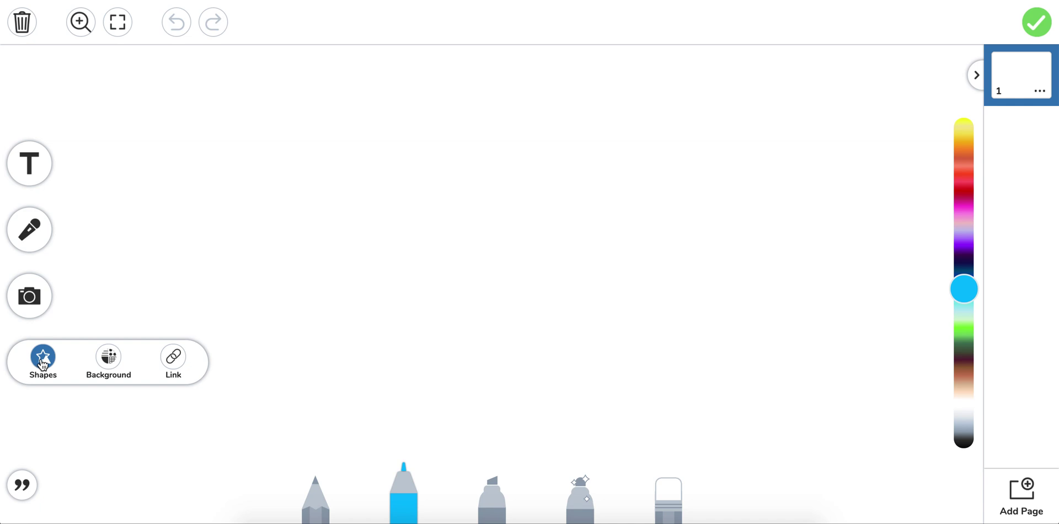
click(42, 357)
click(460, 444)
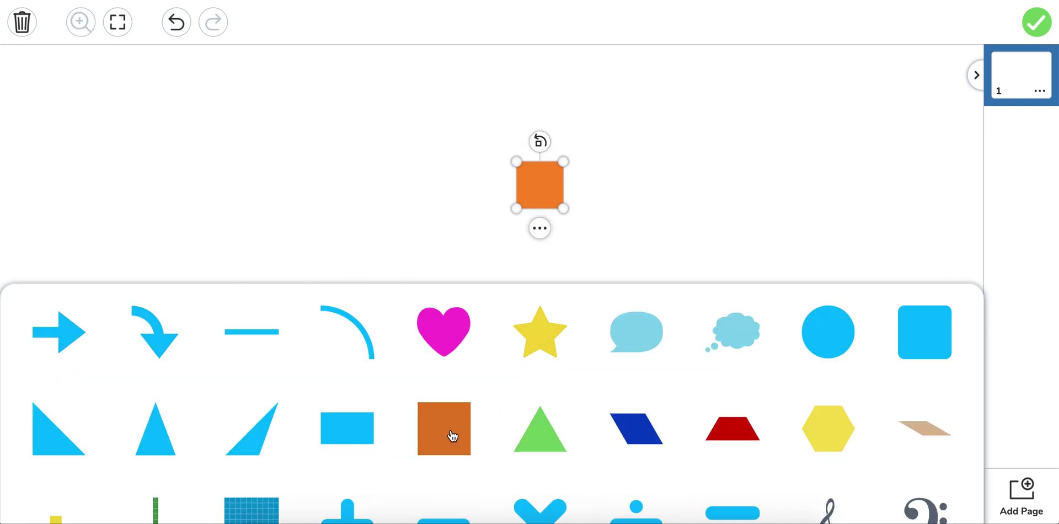
Enlarge the orange square to several times its size and place it in the left part of the page
click(428, 217)
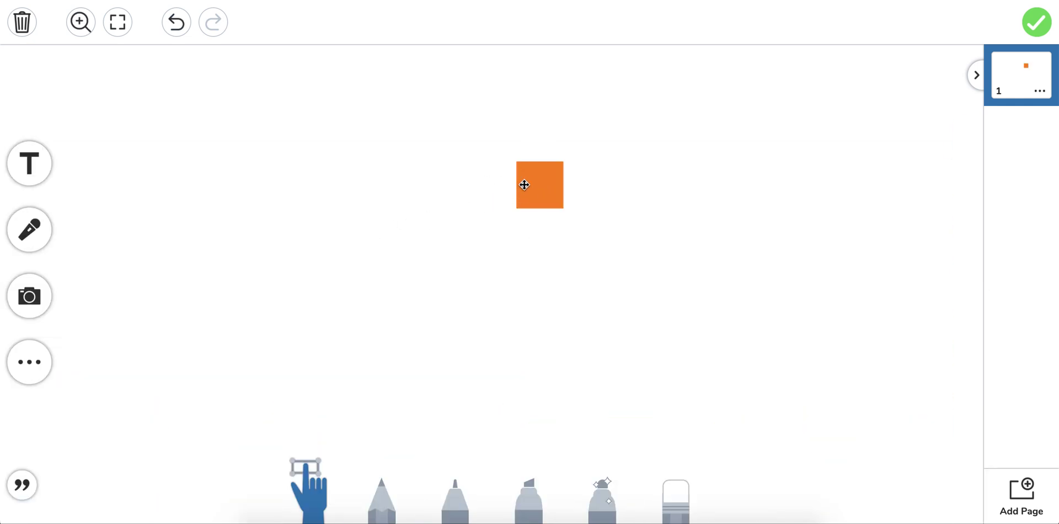
drag(522, 184, 234, 246)
drag(273, 273, 491, 380)
drag(362, 350, 305, 297)
Add a "Math Activity" text label and center it over the orange square
click(30, 173)
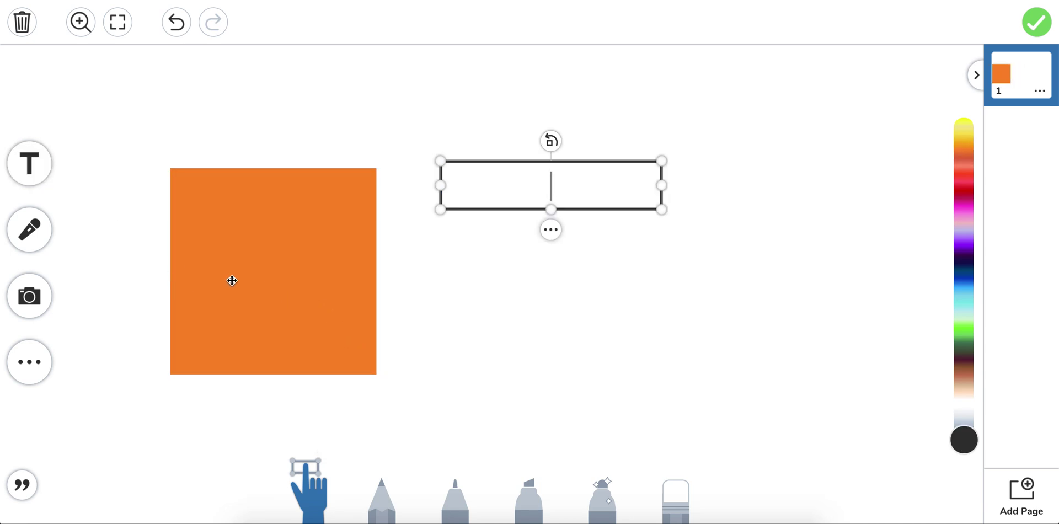
text(Math Activity)
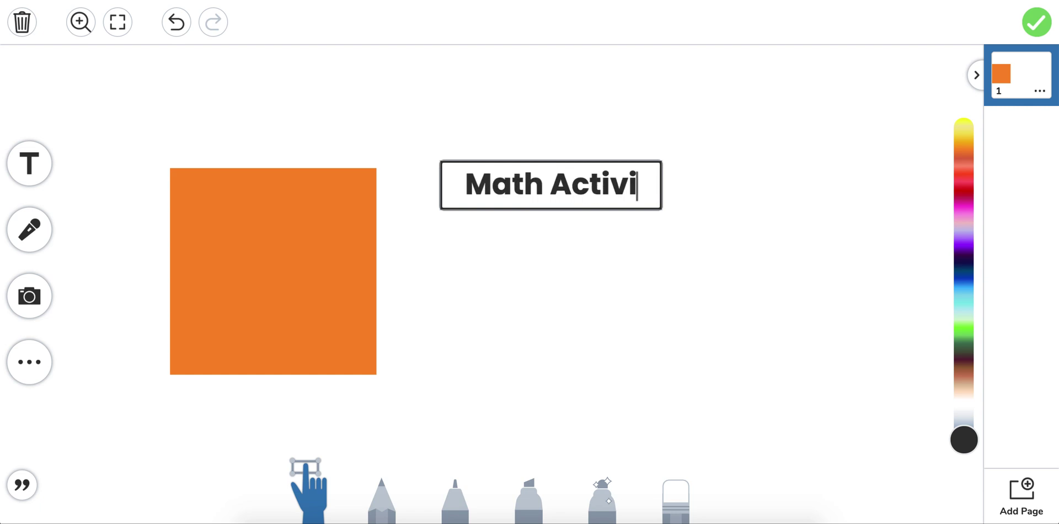
click(397, 334)
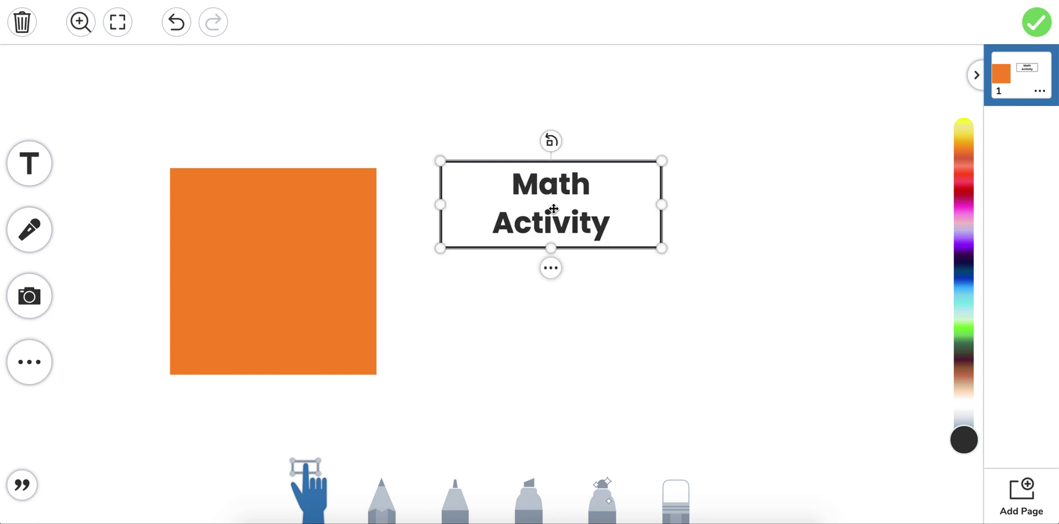
drag(551, 212, 268, 271)
Link the orange square to the copied app.seesaw.me activity URL
click(300, 349)
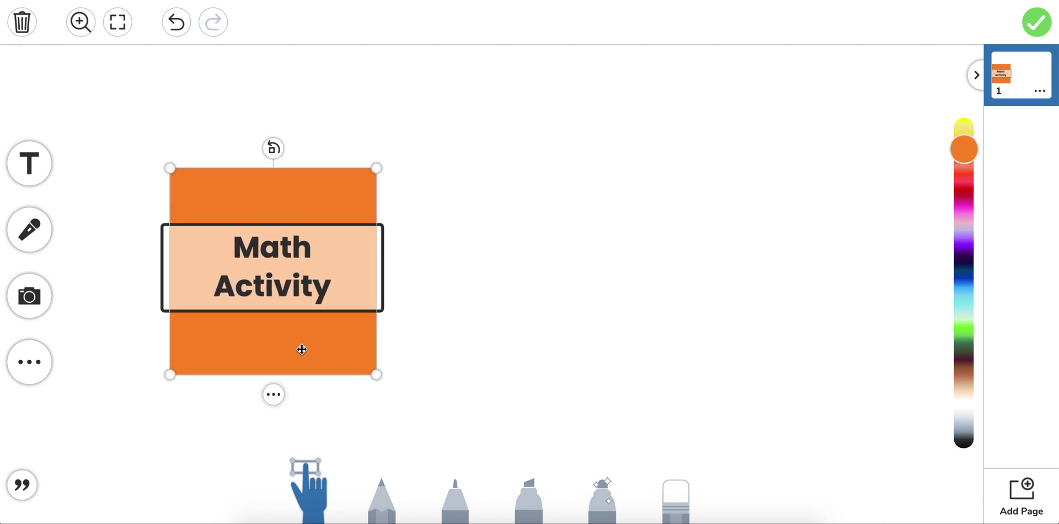
click(273, 394)
click(302, 252)
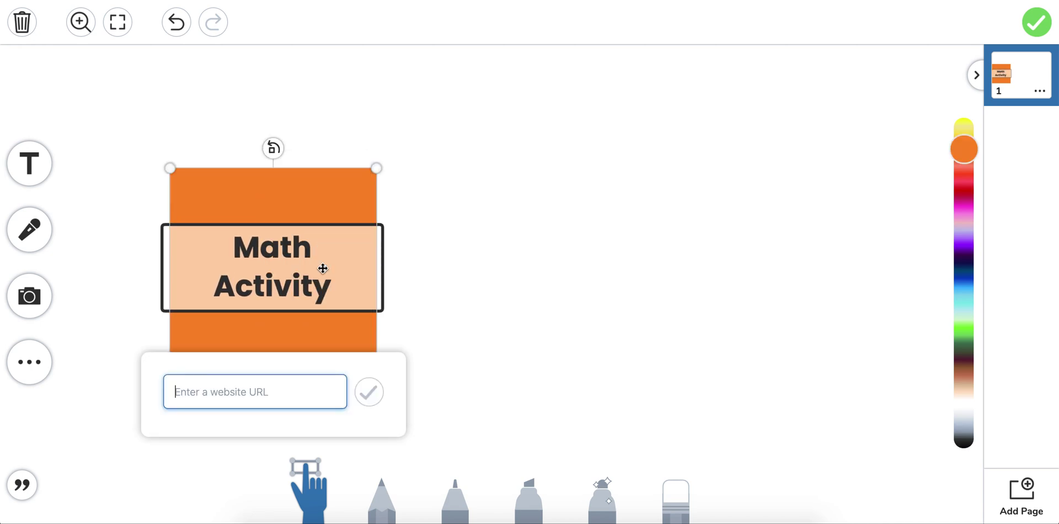
key(ctrl+v)
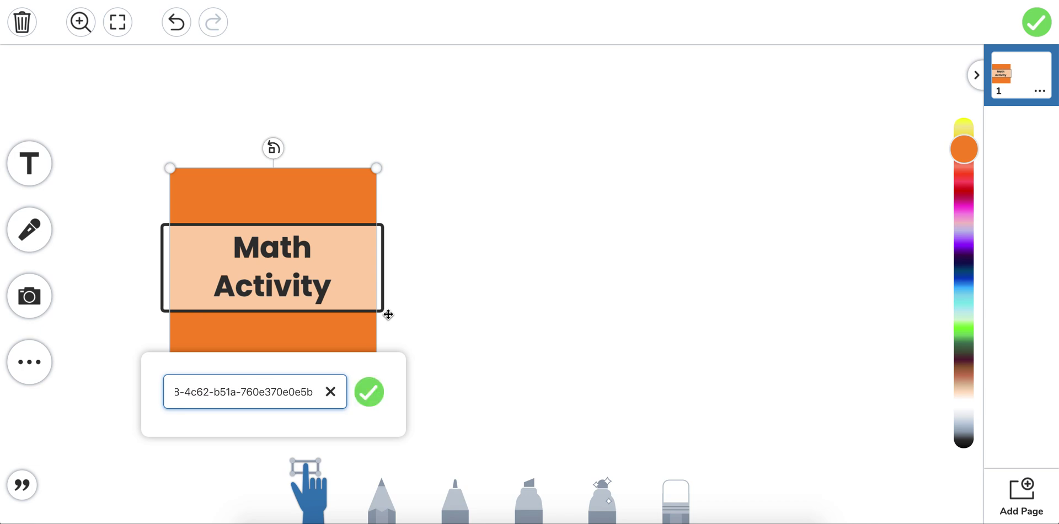
click(370, 393)
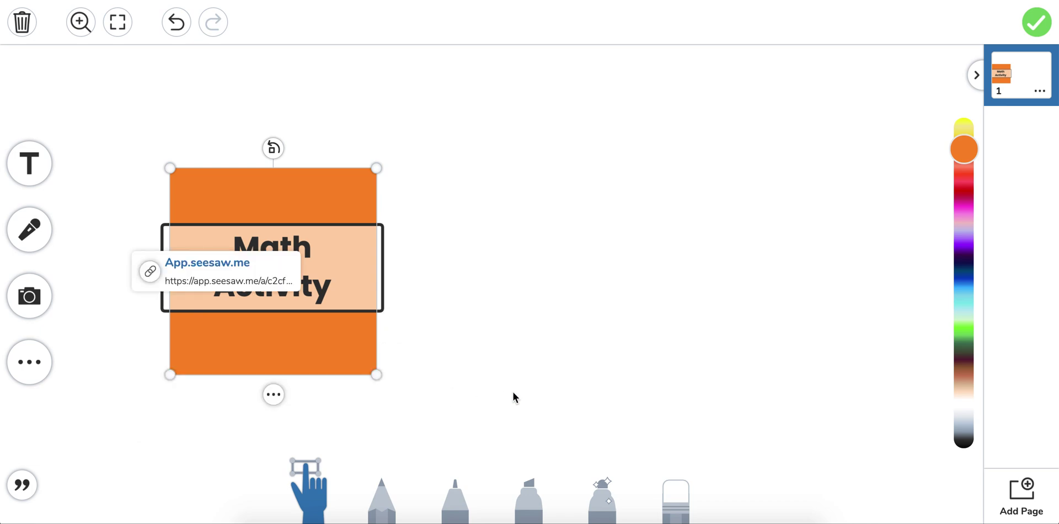